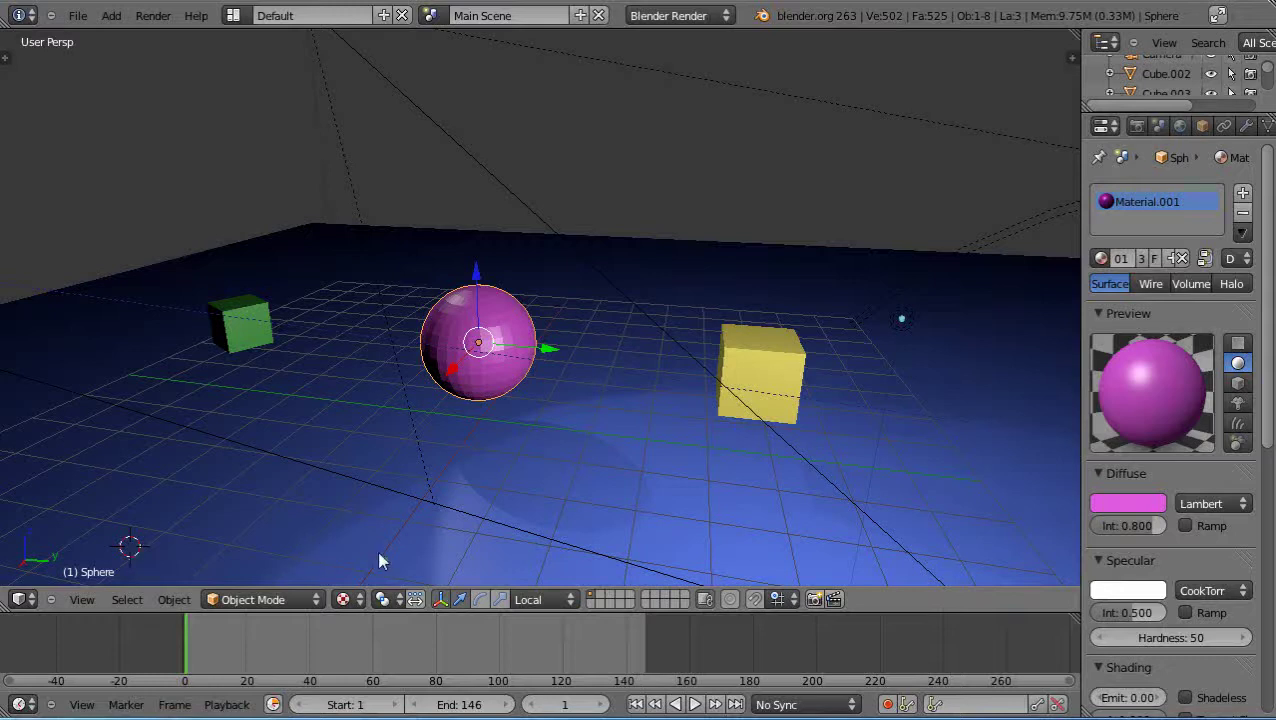
# - Keep the pivot at Median Point and change the animation end frame from 146 to 180
pyautogui.click(384, 600)
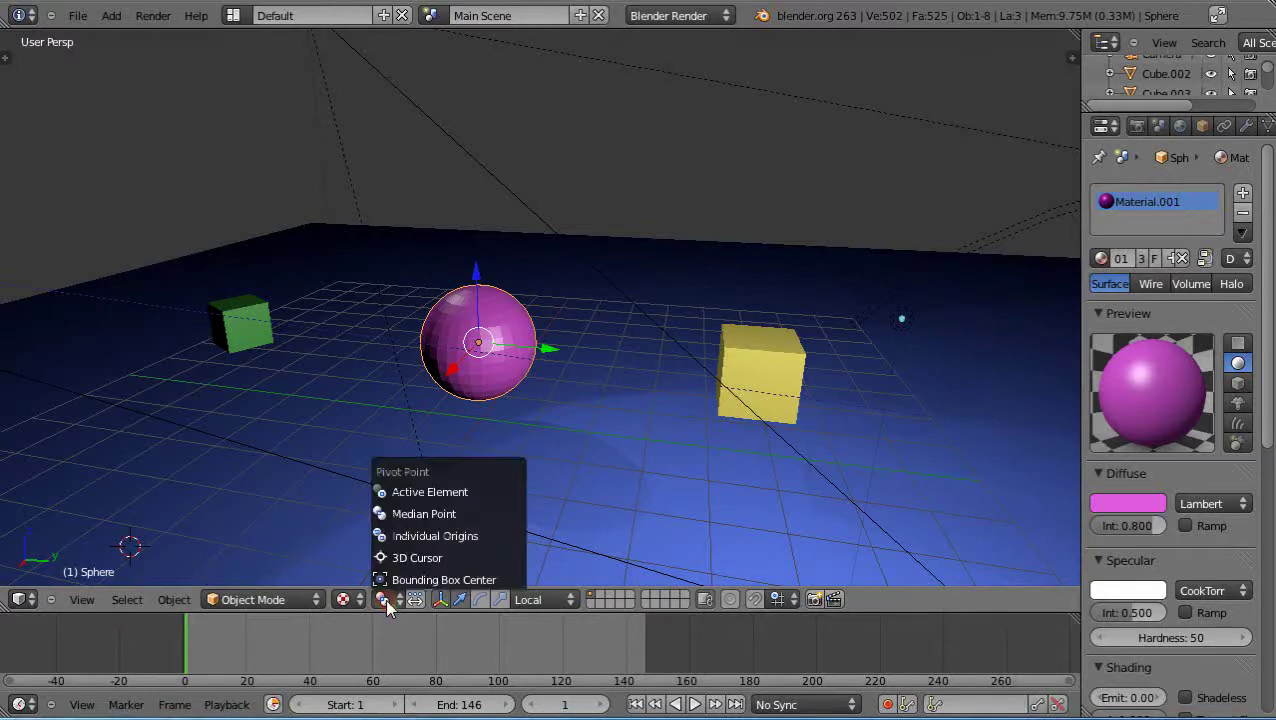
pyautogui.click(409, 522)
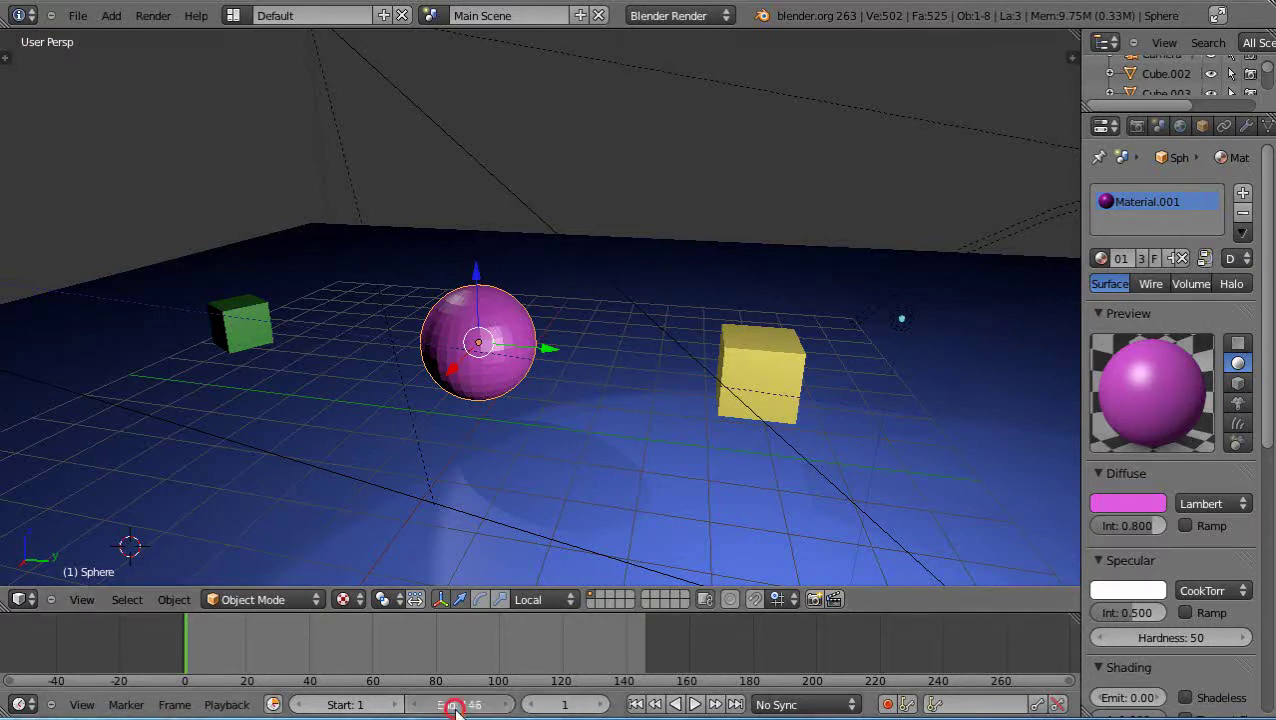
pyautogui.moveTo(458, 707); pyautogui.dragTo(495, 704)
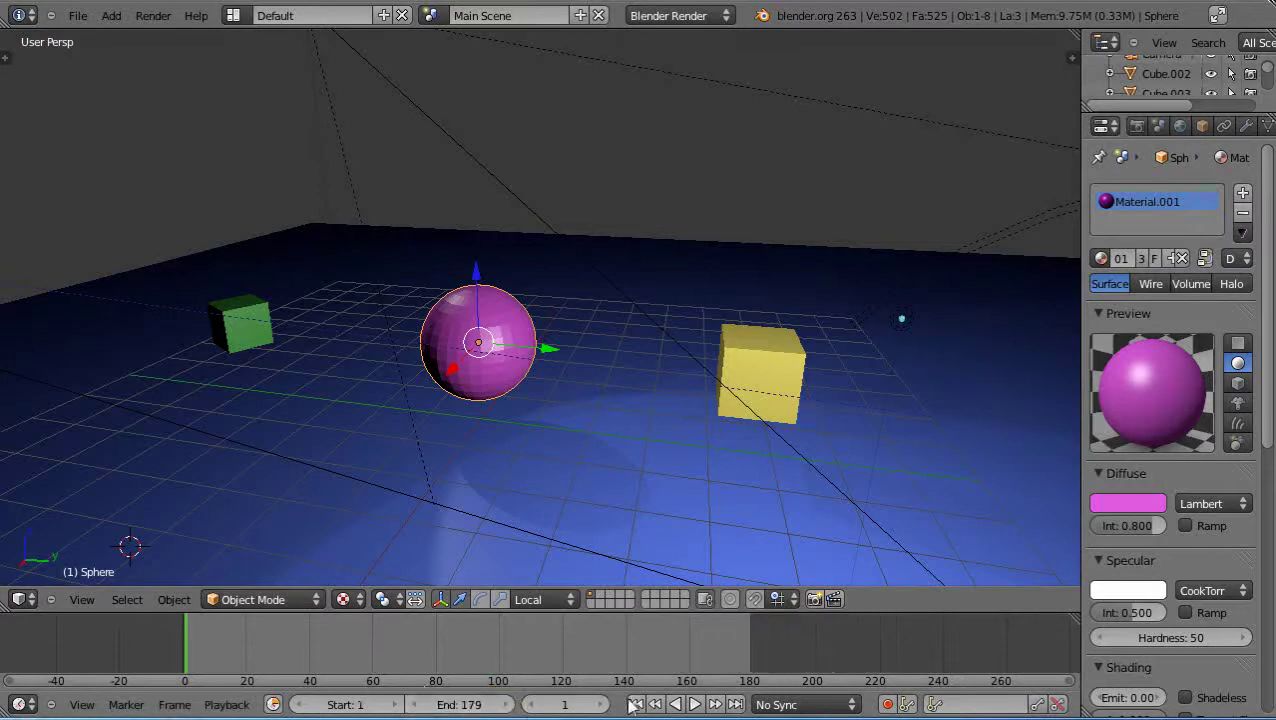
pyautogui.click(481, 706)
pyautogui.write('180')
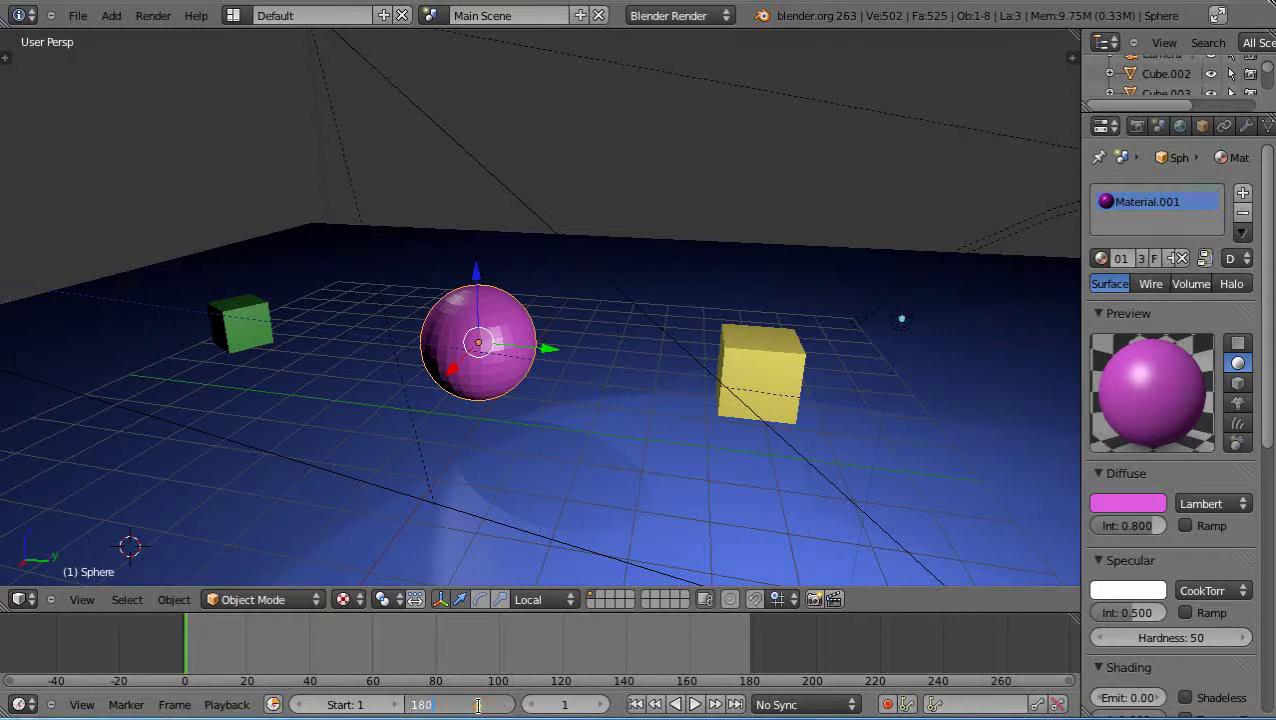
pyautogui.press('Return')
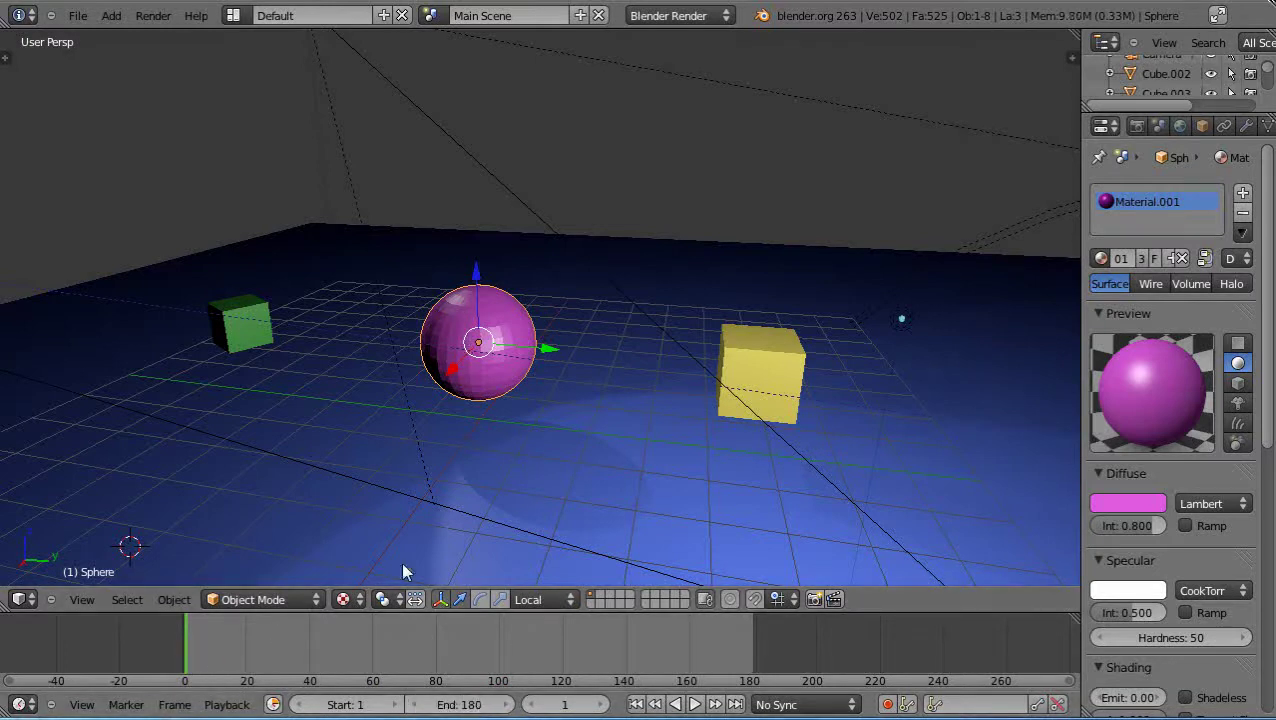
# - Key the sphere's rotation at frame 1, then rotate it about Z at frame 180
pyautogui.press('i')
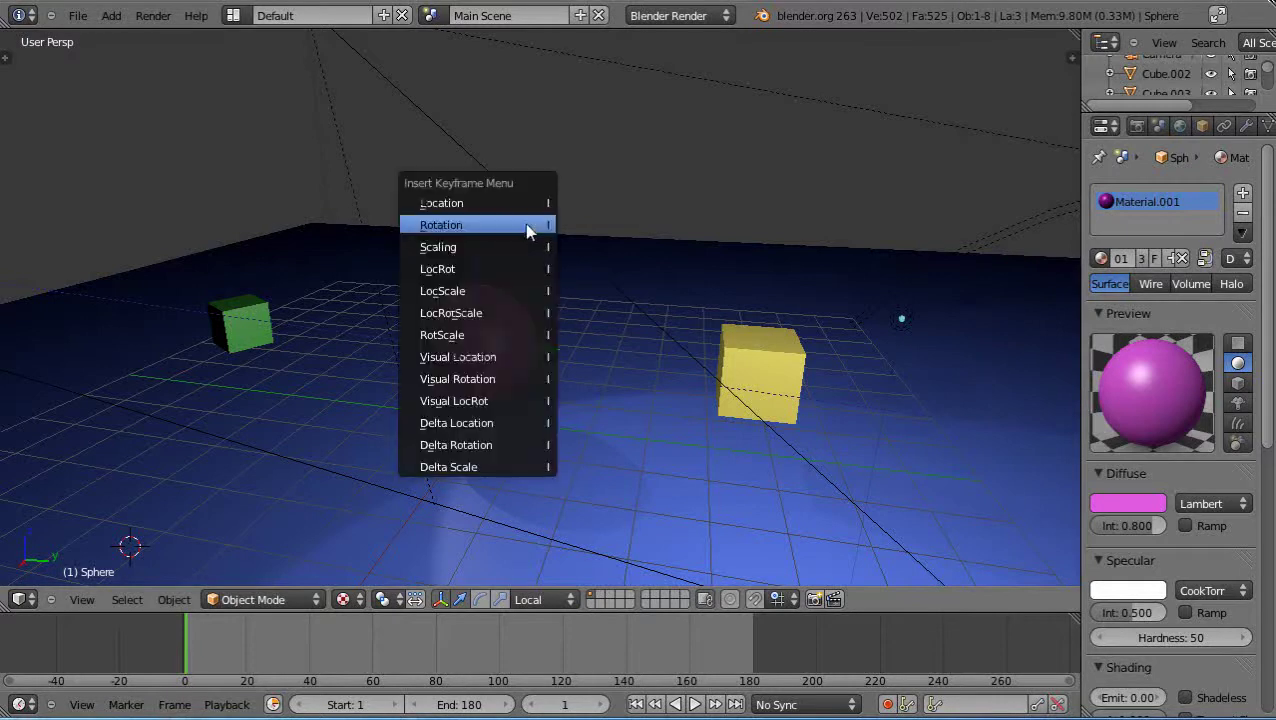
pyautogui.click(441, 225)
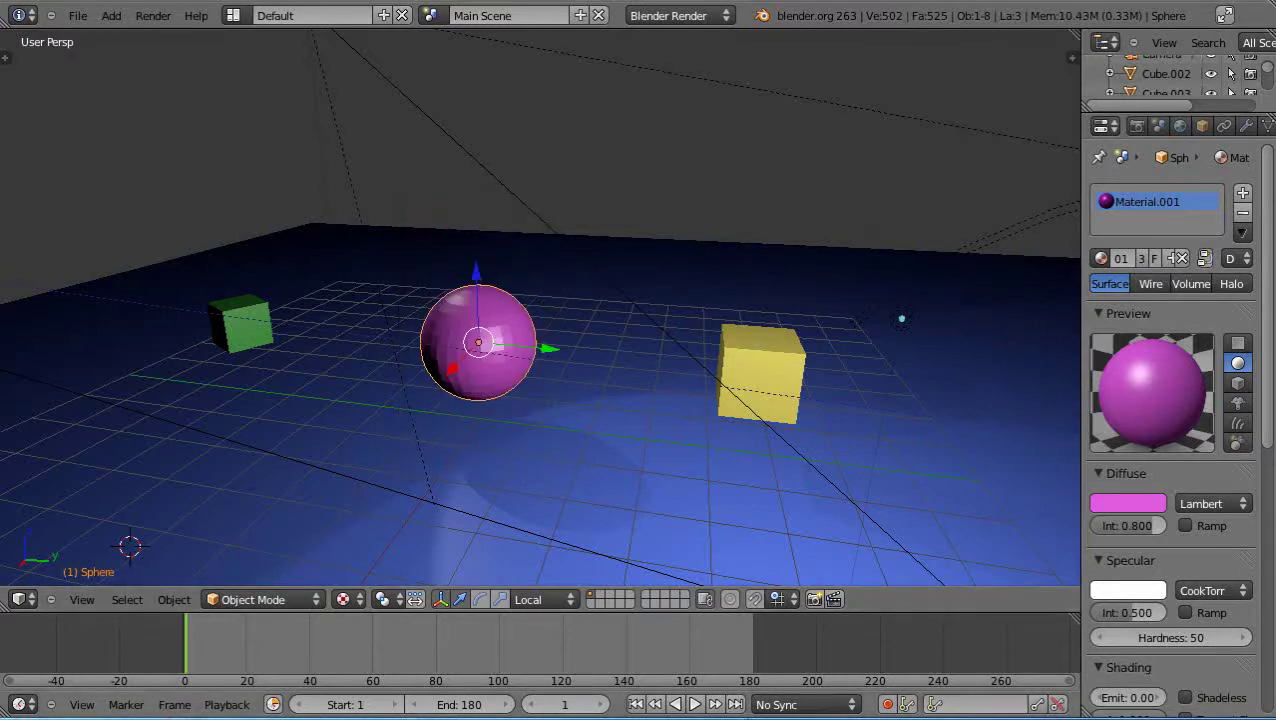
pyautogui.click(750, 652)
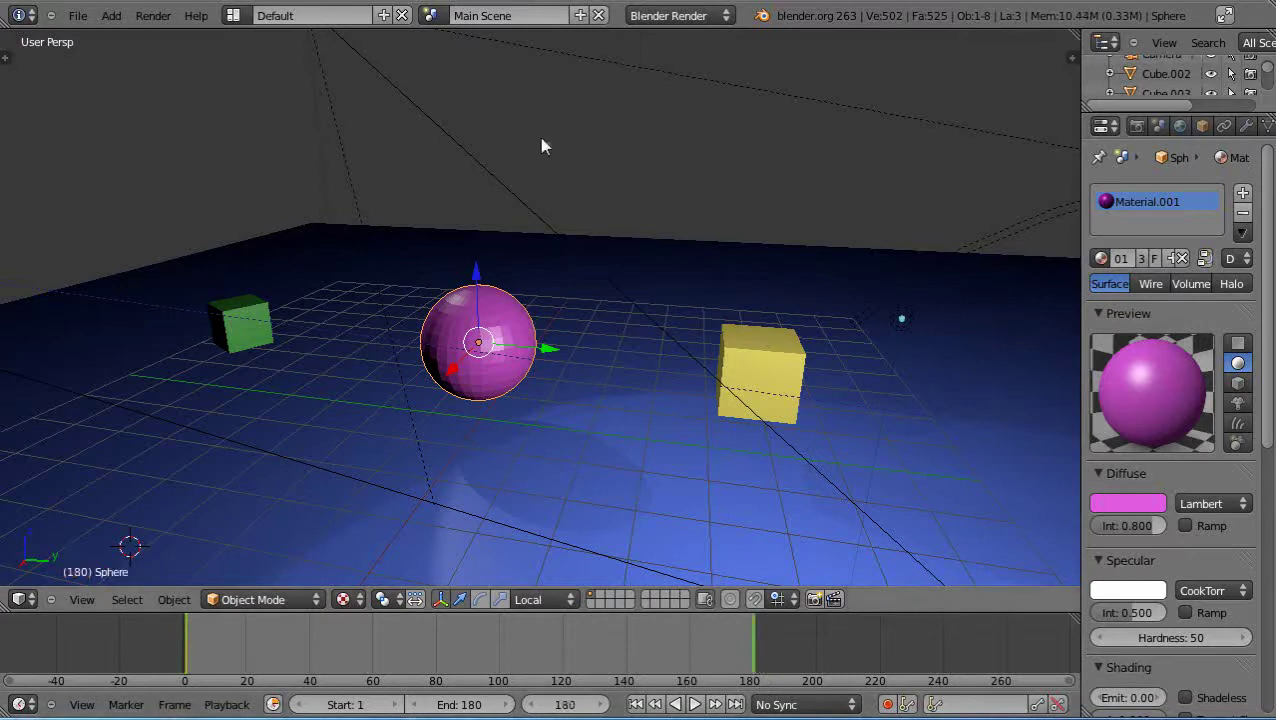
pyautogui.press('r')
pyautogui.press('z')
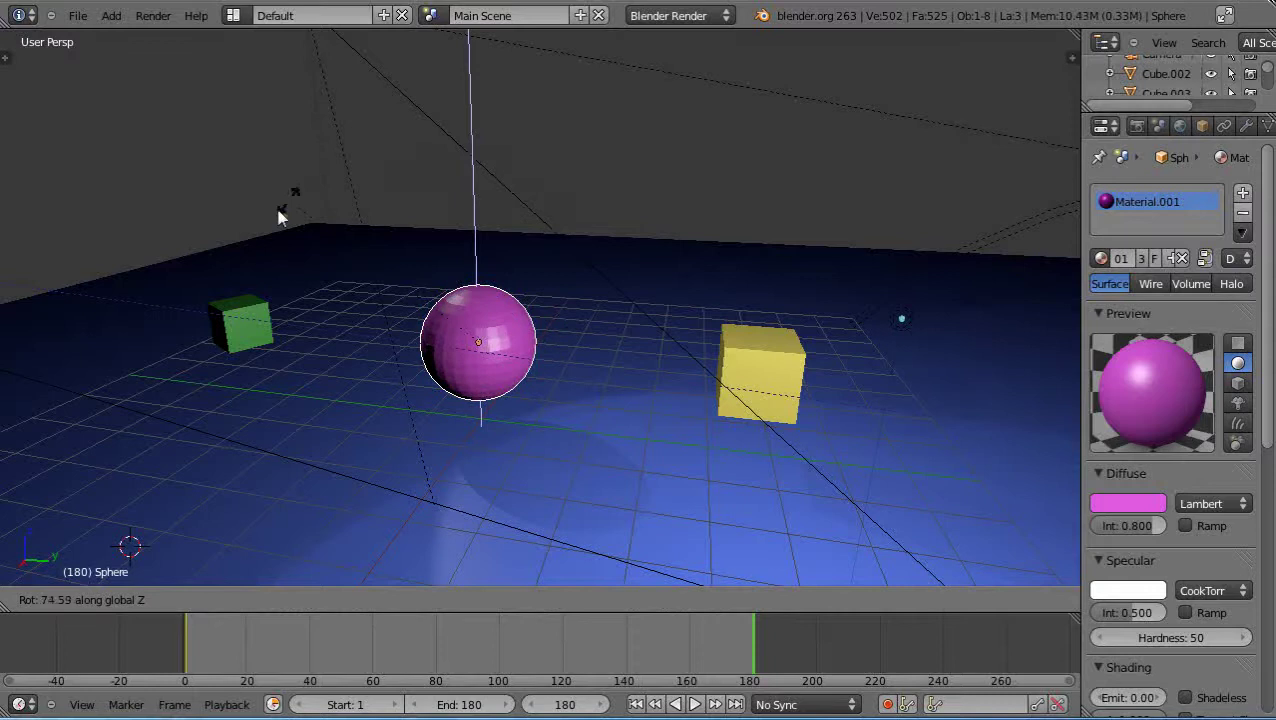
pyautogui.click(503, 216)
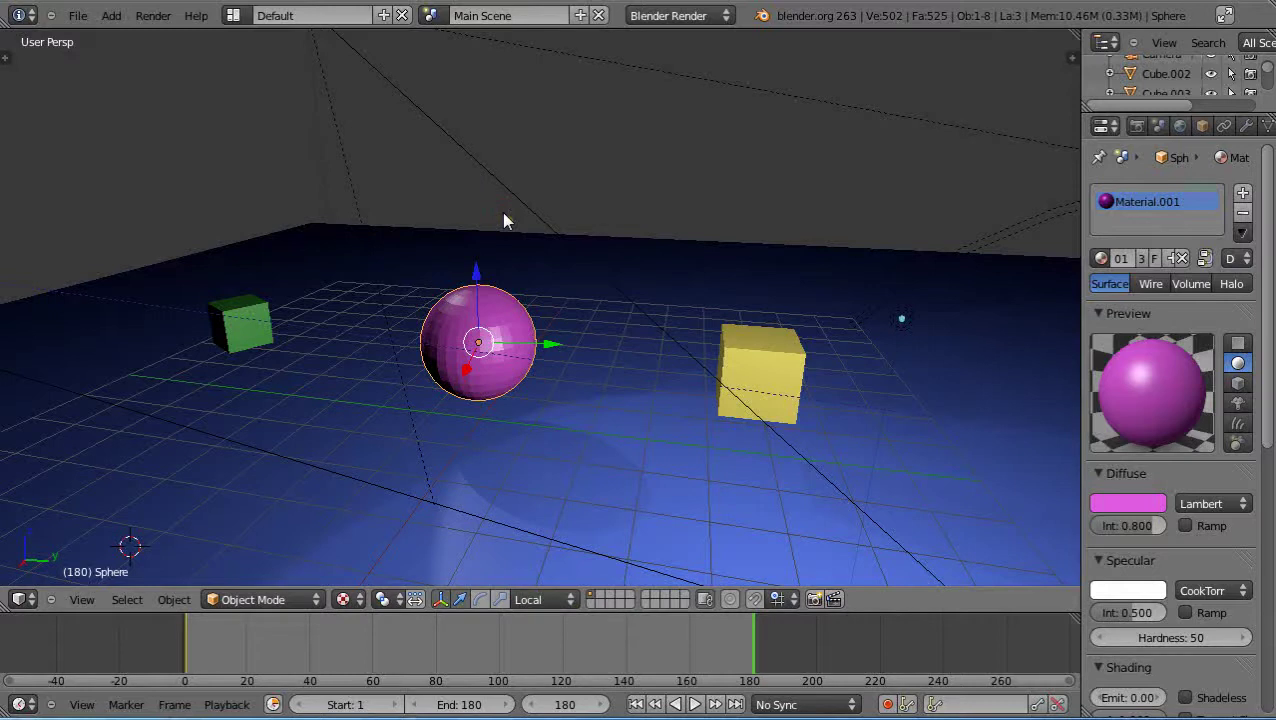
# - Parent the yellow cube and the green cube to the sphere as Object
pyautogui.rightClick(773, 362)
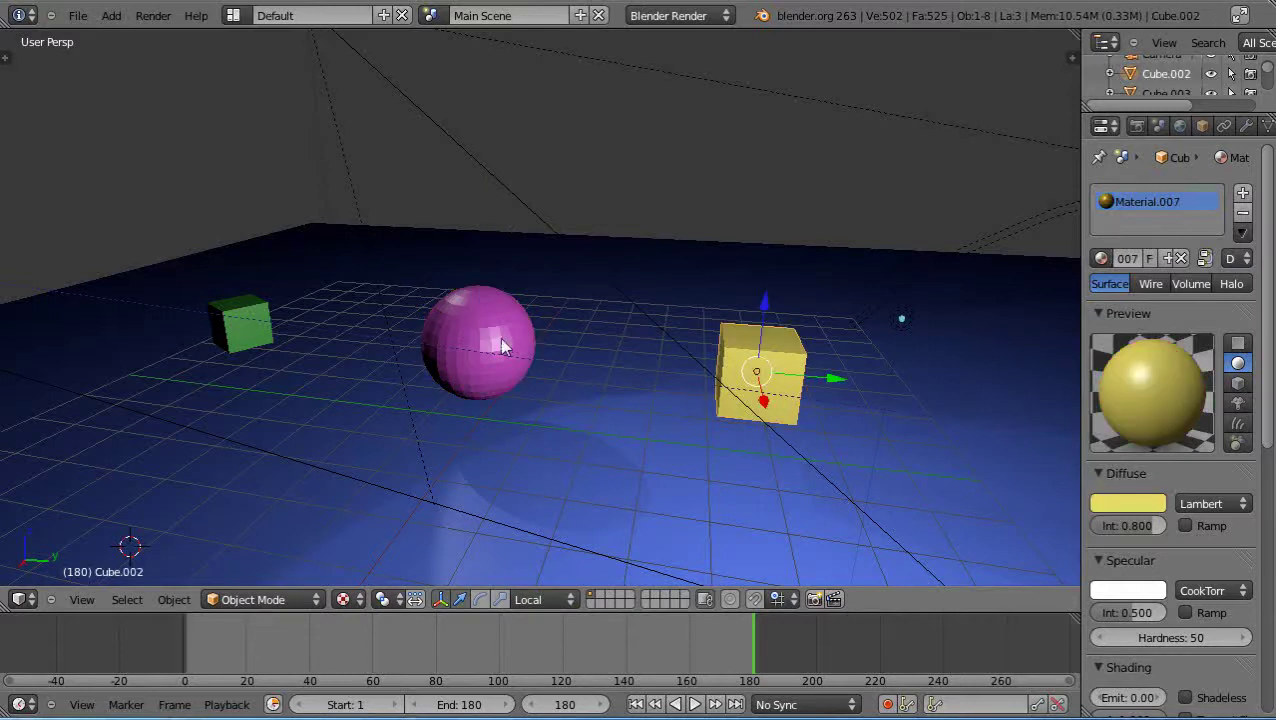
pyautogui.keyDown('shift'); pyautogui.rightClick(503, 346); pyautogui.keyUp('shift')
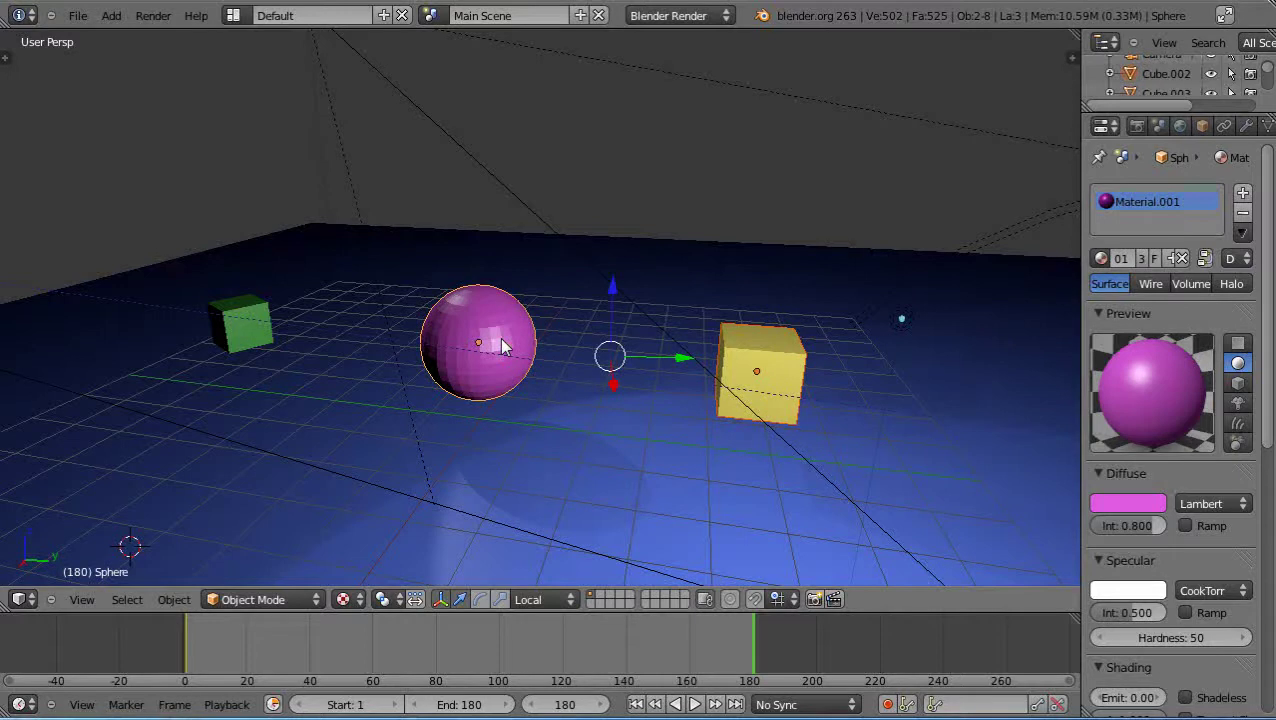
pyautogui.hotkey('ctrl', 'p')
pyautogui.click(499, 337)
pyautogui.rightClick(248, 324)
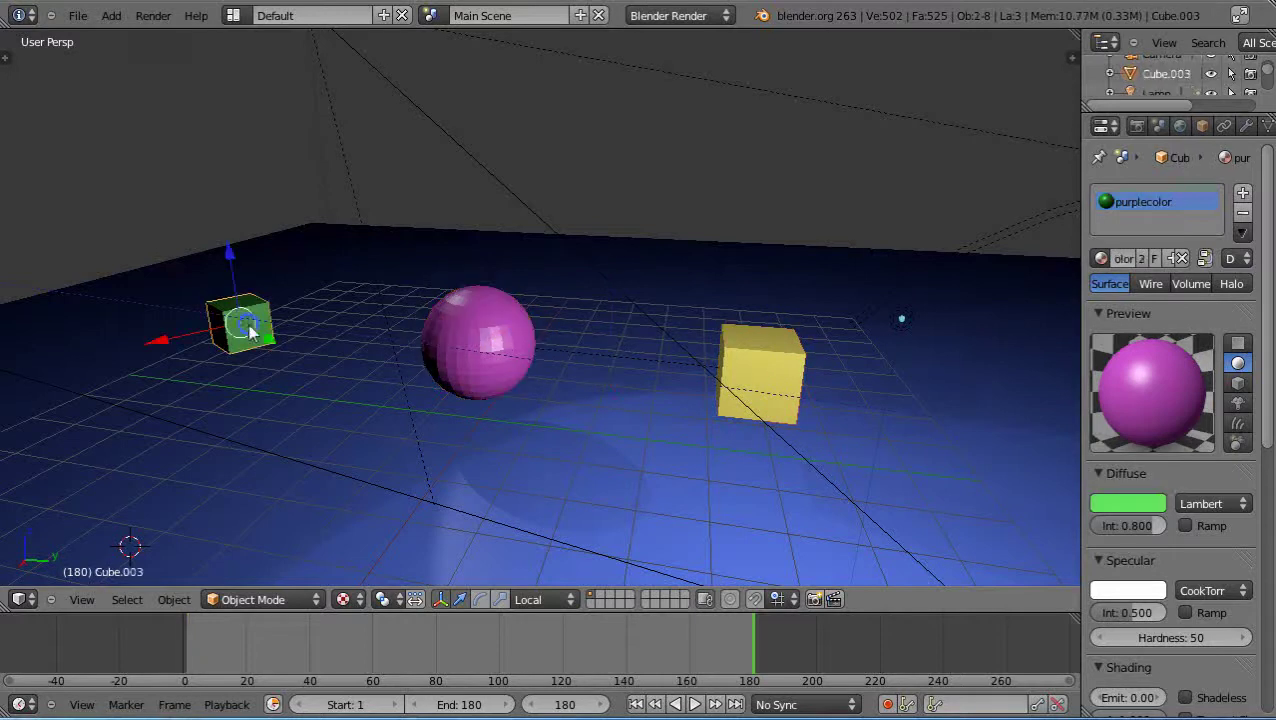
pyautogui.keyDown('shift'); pyautogui.rightClick(466, 354); pyautogui.keyUp('shift')
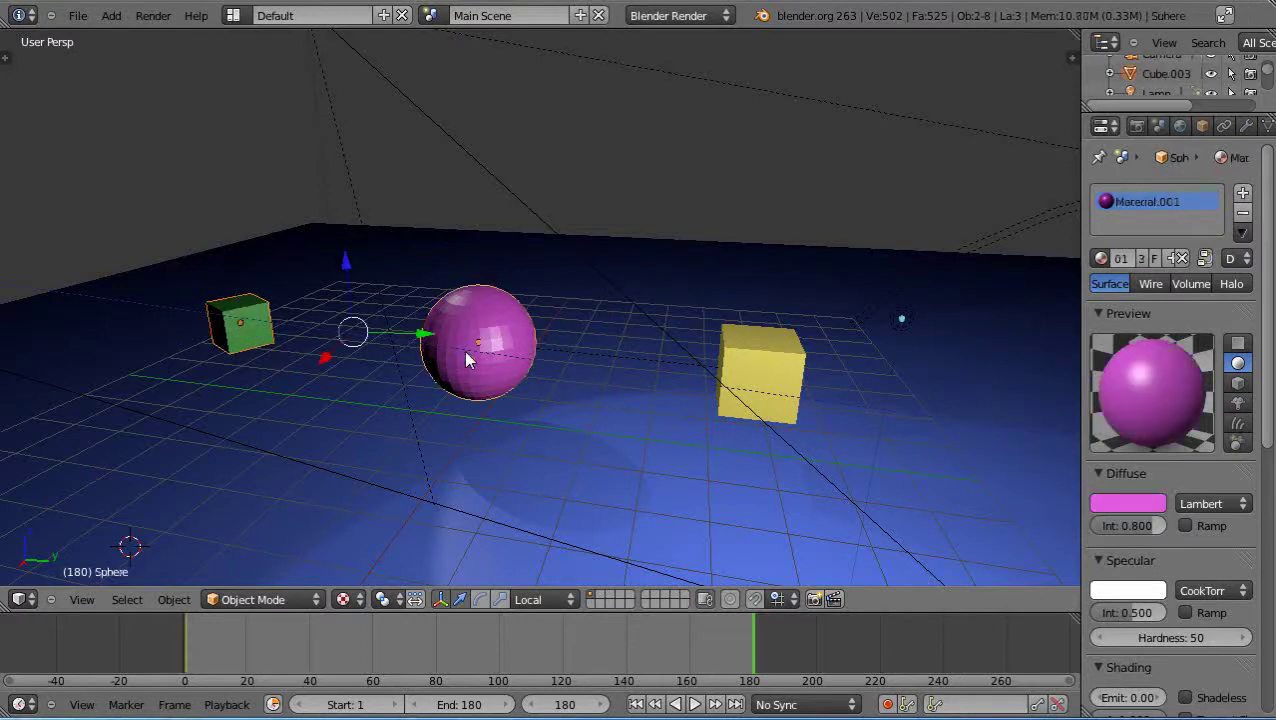
pyautogui.hotkey('ctrl', 'p')
pyautogui.click(460, 352)
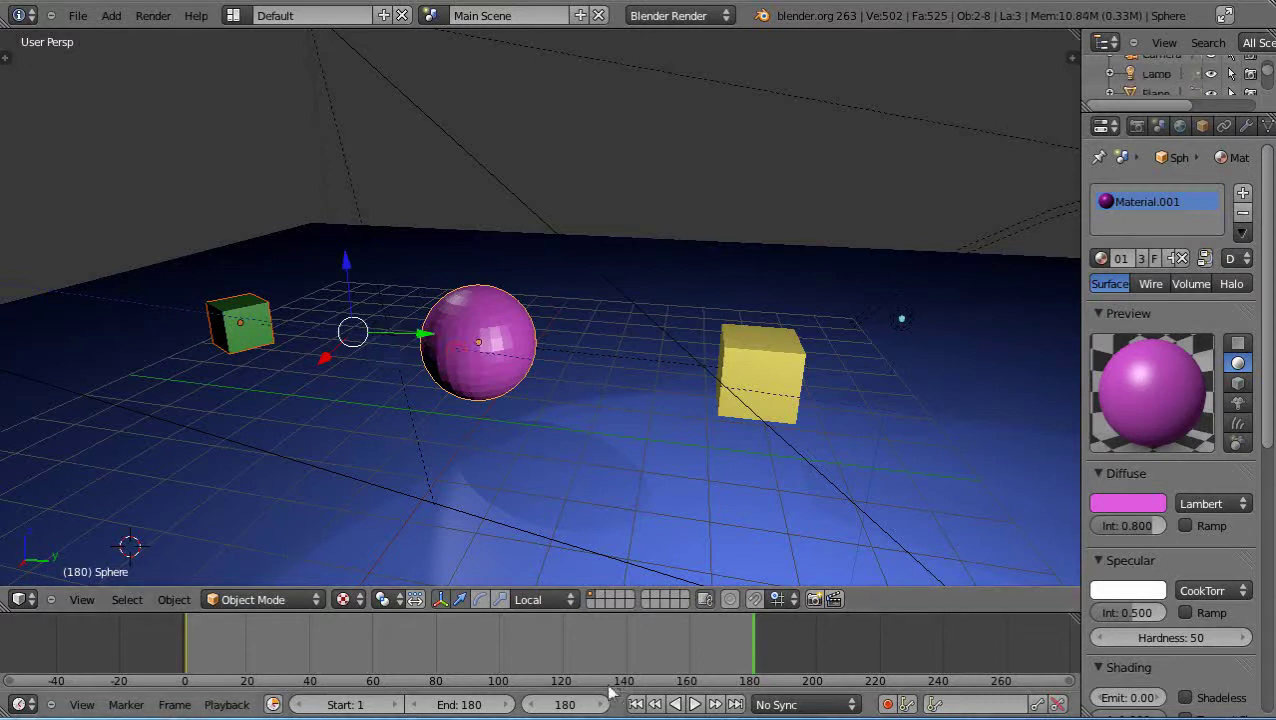
# - Spin the sphere about Z, key its rotation at frame 180, and play the animation
pyautogui.press('r')
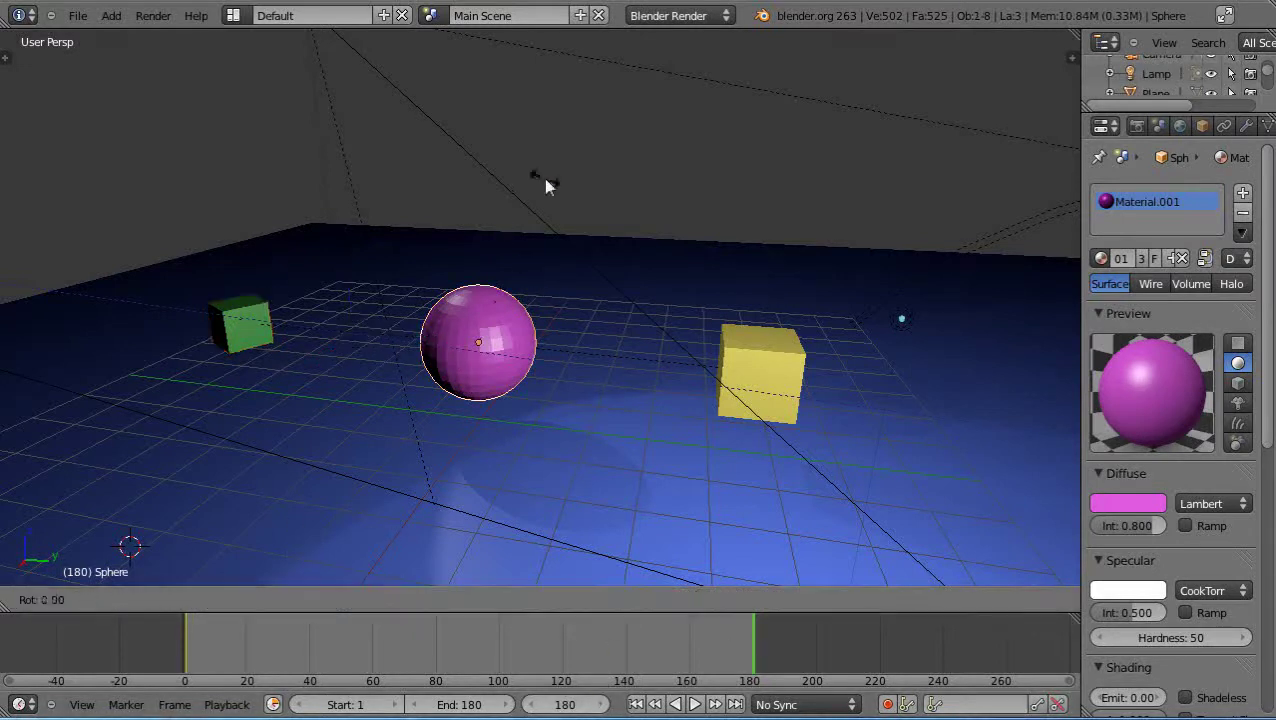
pyautogui.press('z')
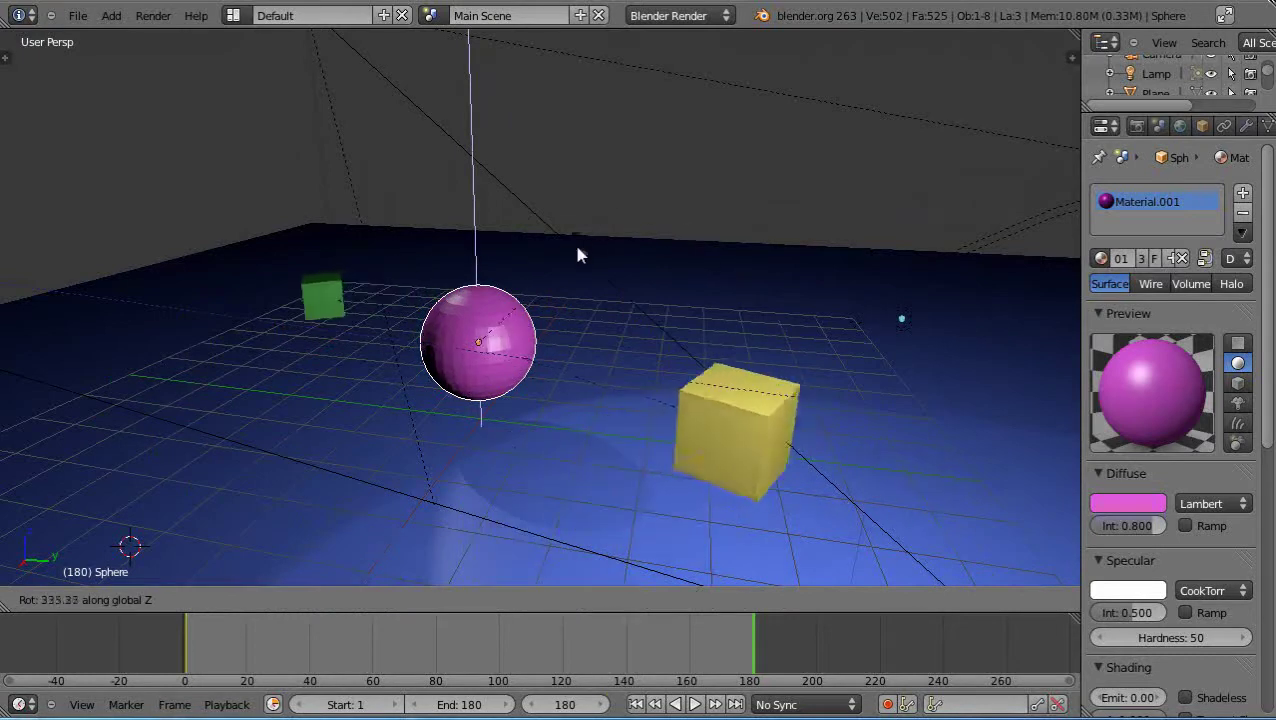
pyautogui.click(500, 218)
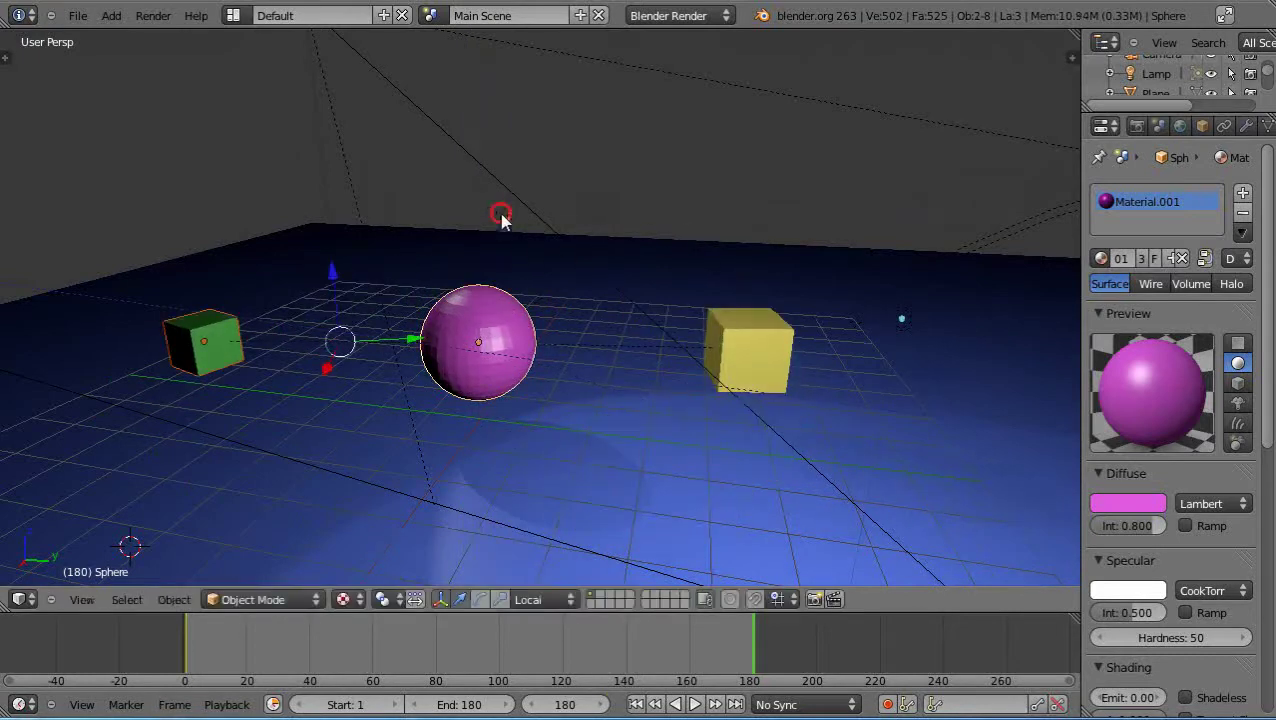
pyautogui.press('i')
pyautogui.click(651, 402)
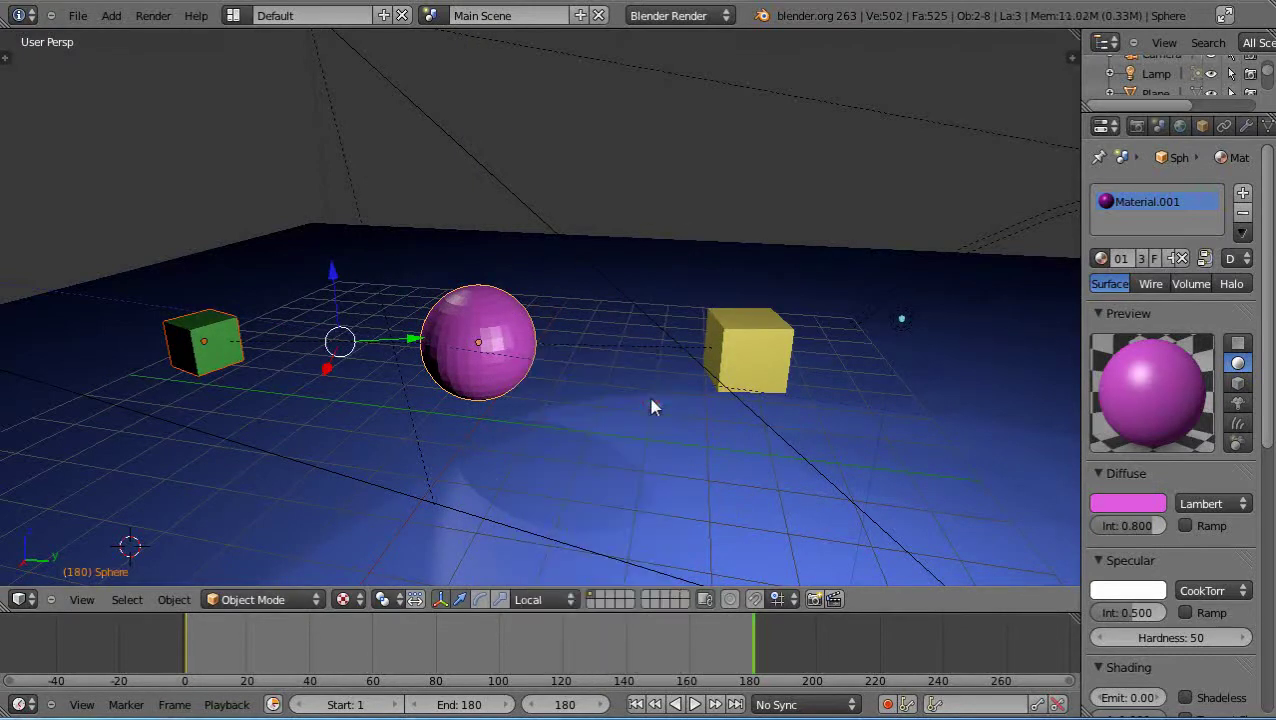
pyautogui.hotkey('alt', 'a')
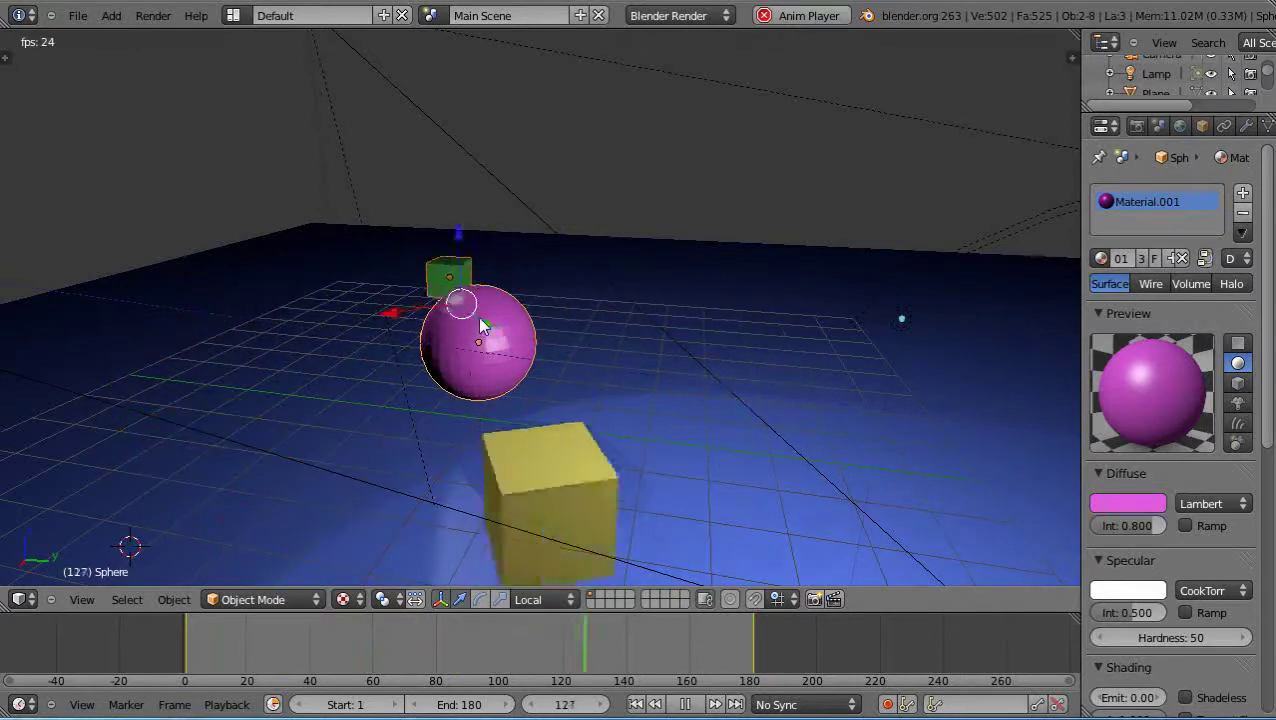
# - Stop playback and switch the pivot point from Median Point to Active Element
pyautogui.press('Escape')
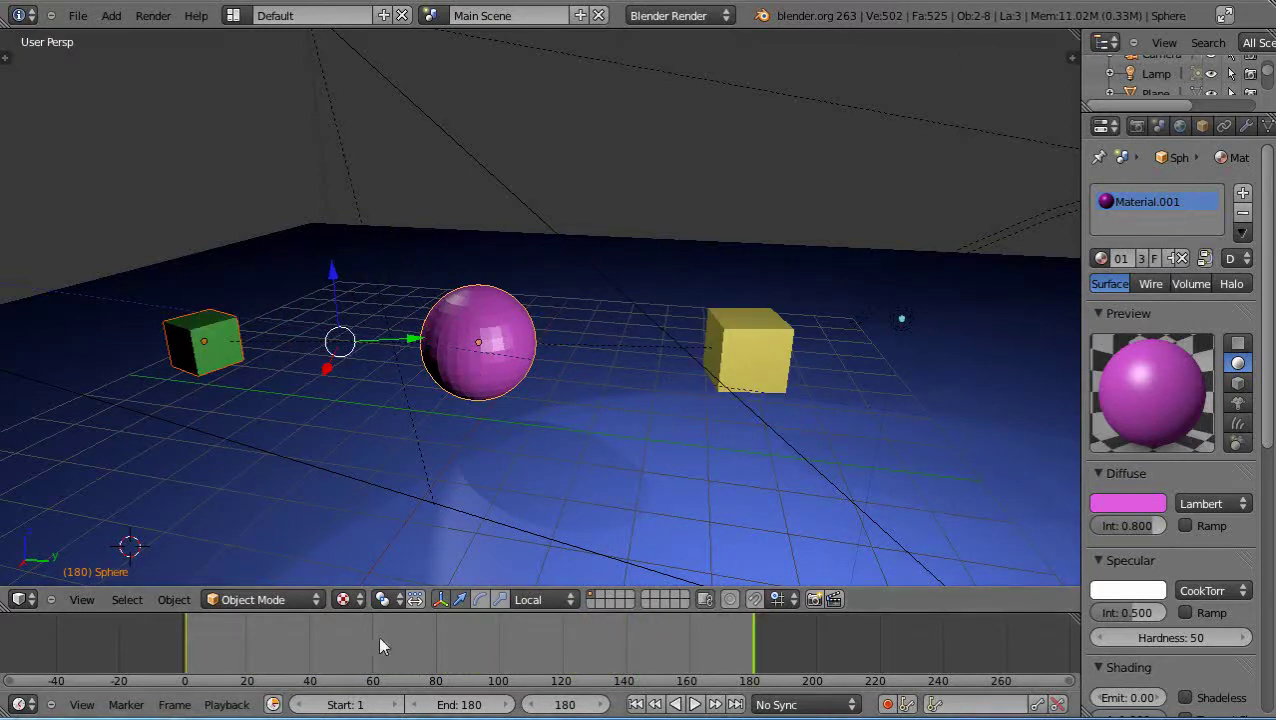
pyautogui.click(386, 598)
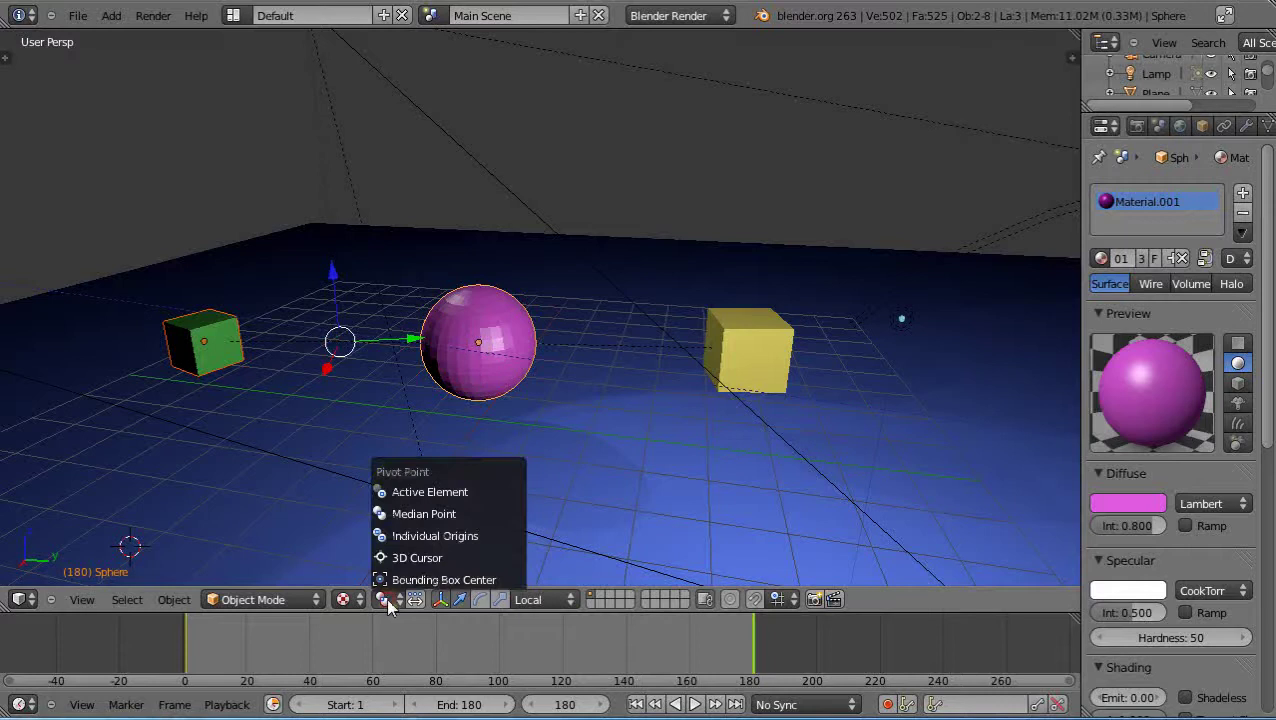
pyautogui.click(398, 515)
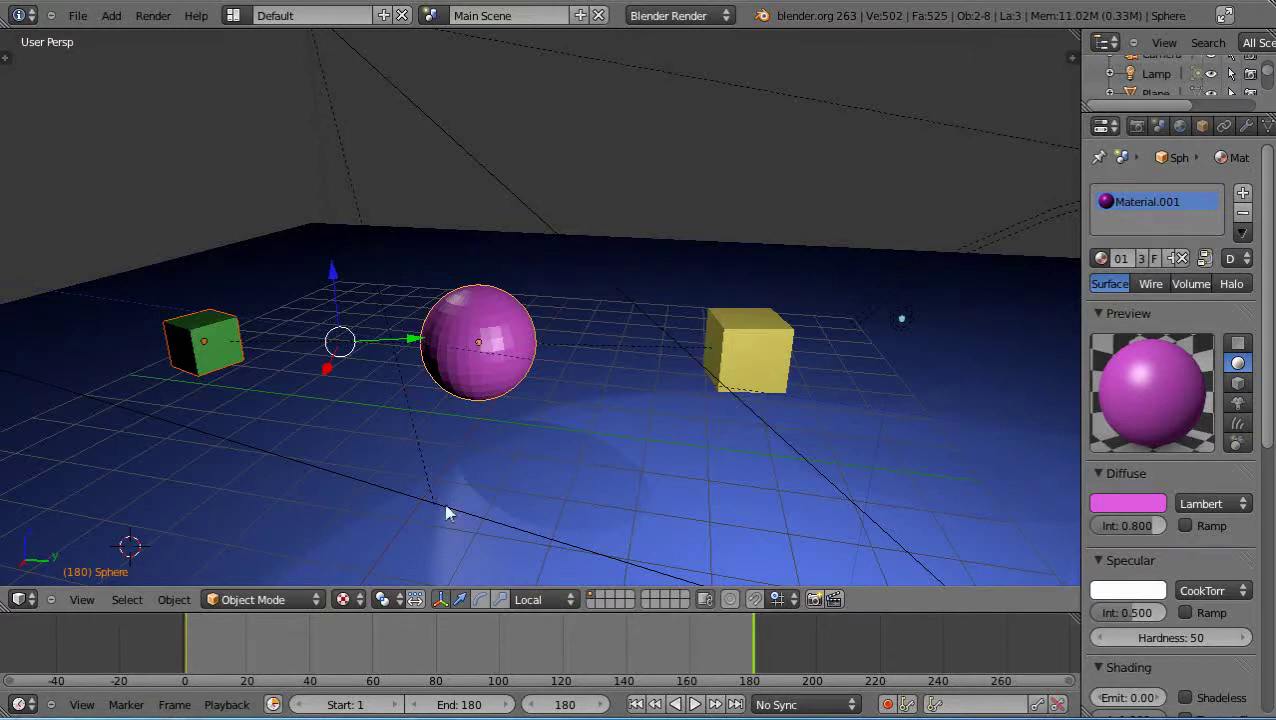
pyautogui.click(388, 597)
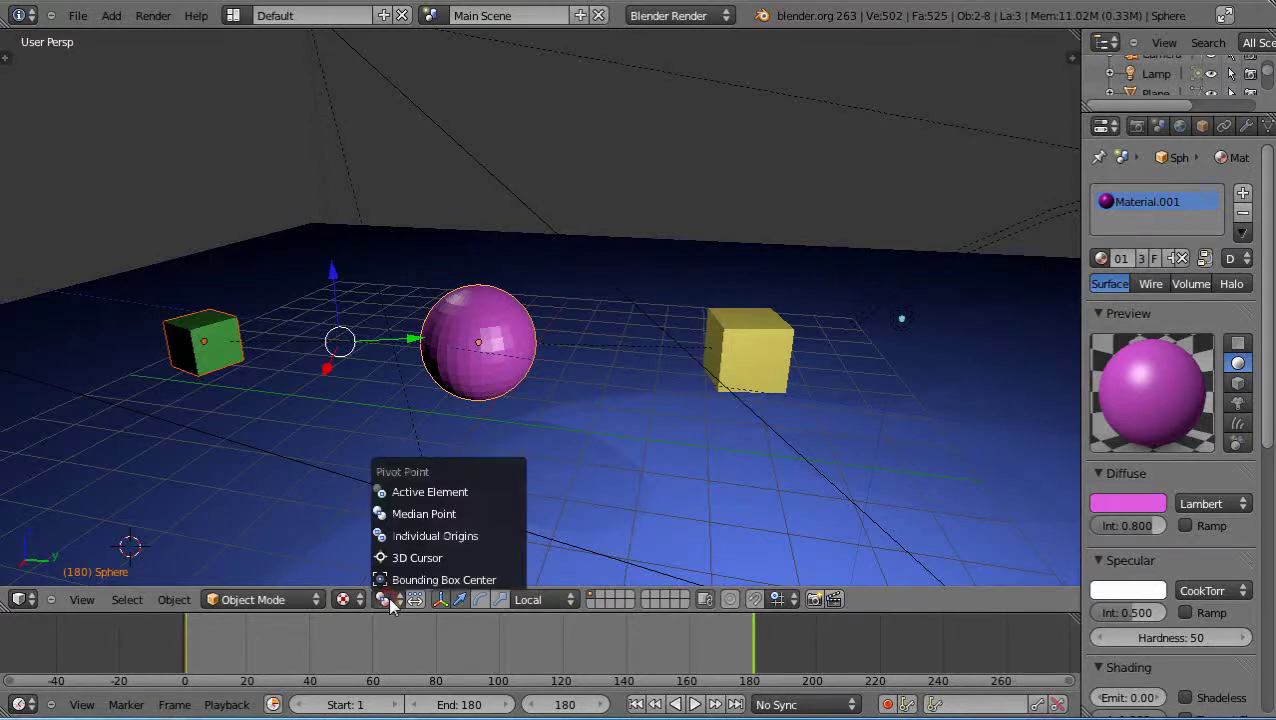
pyautogui.click(398, 491)
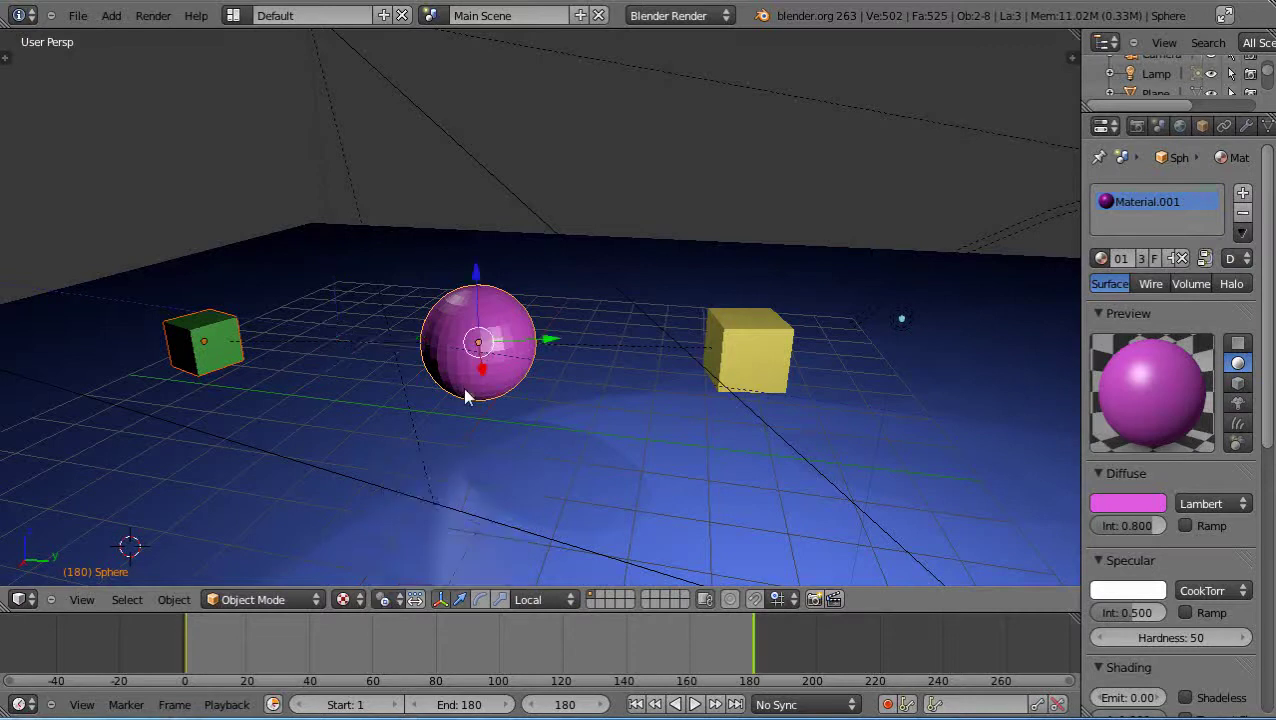
pyautogui.click(388, 599)
# - Return to frame 1 and select the green cube plus the yellow cube
pyautogui.click(185, 631)
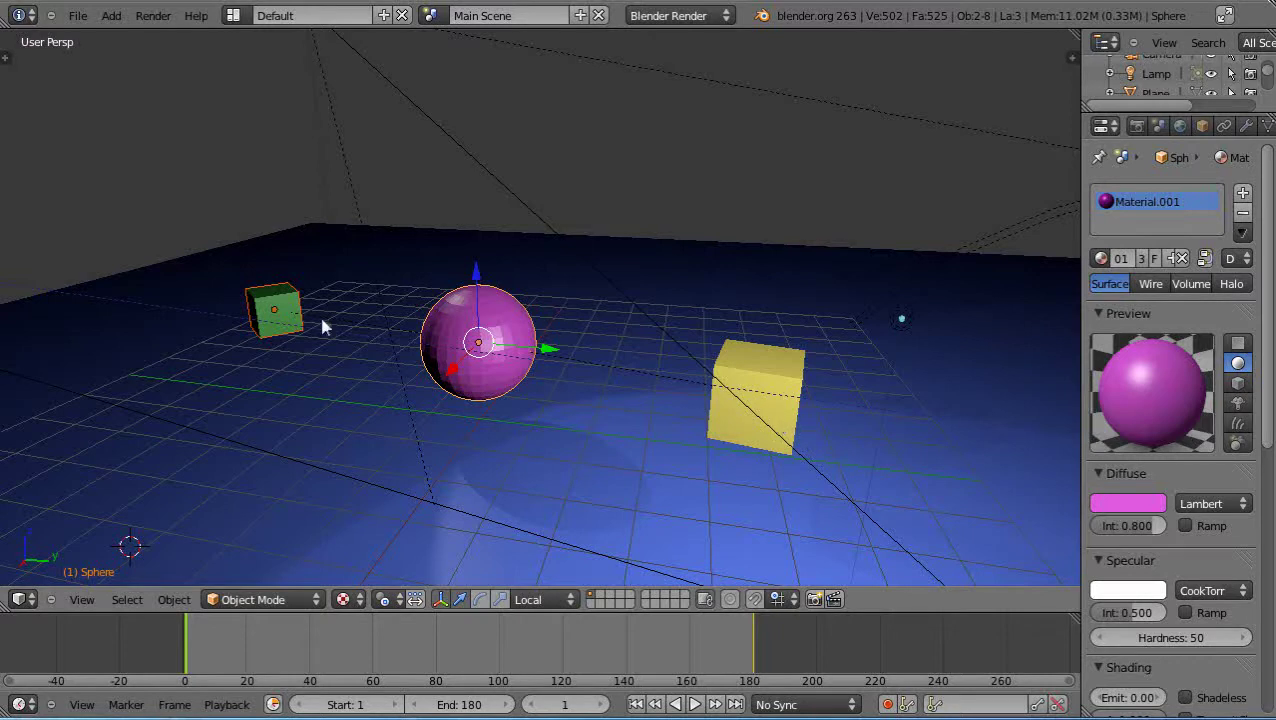
pyautogui.rightClick(760, 395)
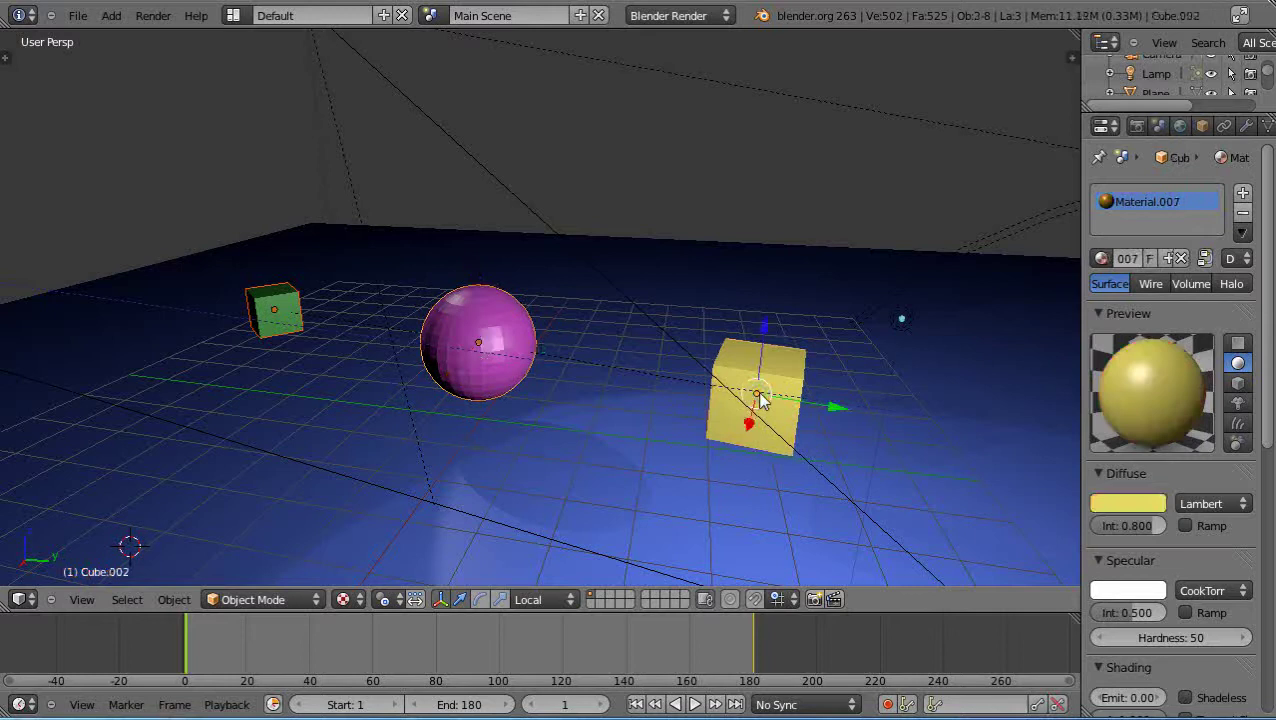
pyautogui.rightClick(759, 396)
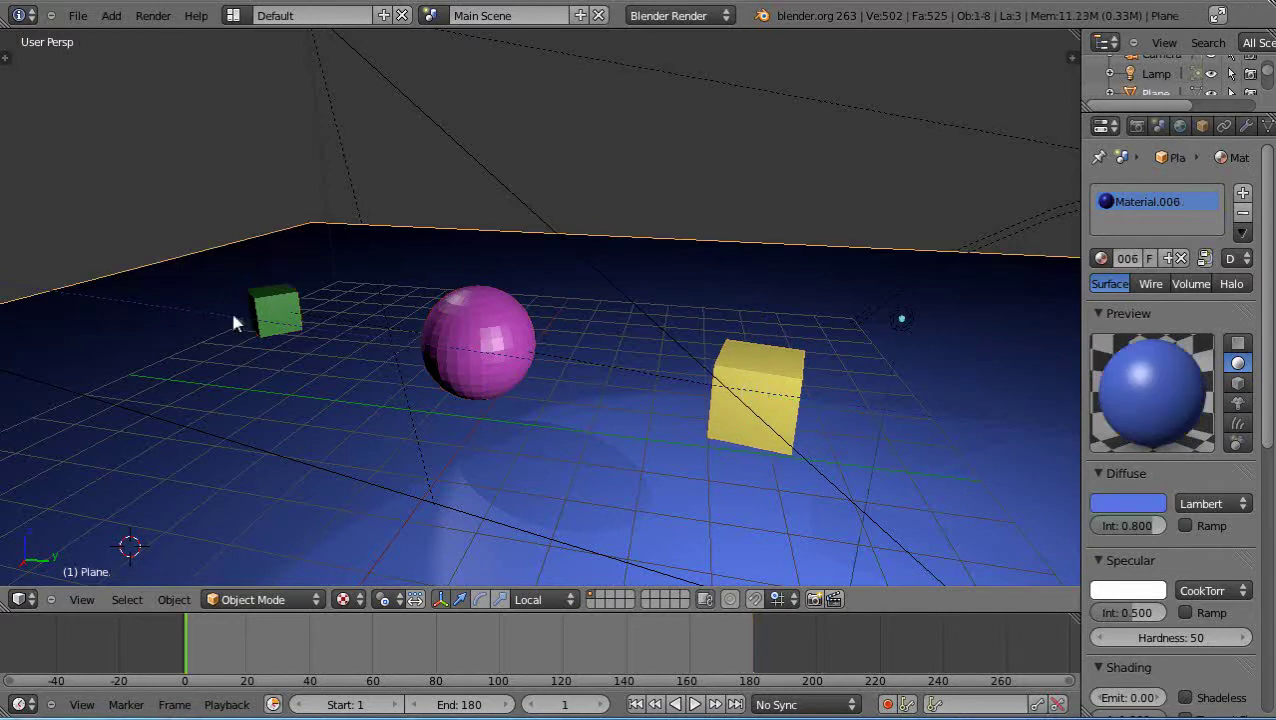
pyautogui.rightClick(262, 314)
pyautogui.keyDown('shift'); pyautogui.rightClick(753, 369); pyautogui.keyUp('shift')
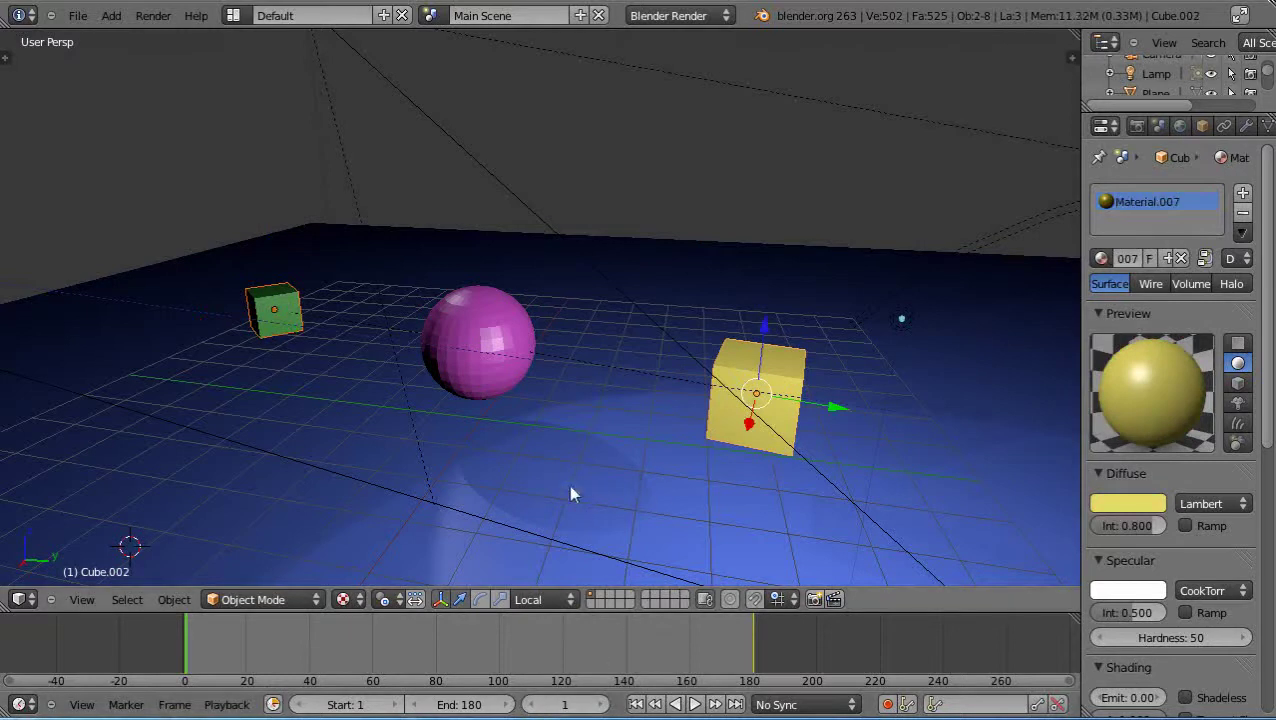
# - Key both cubes' rotation at frame 1 and set the pivot point to Individual Origins
pyautogui.press('i')
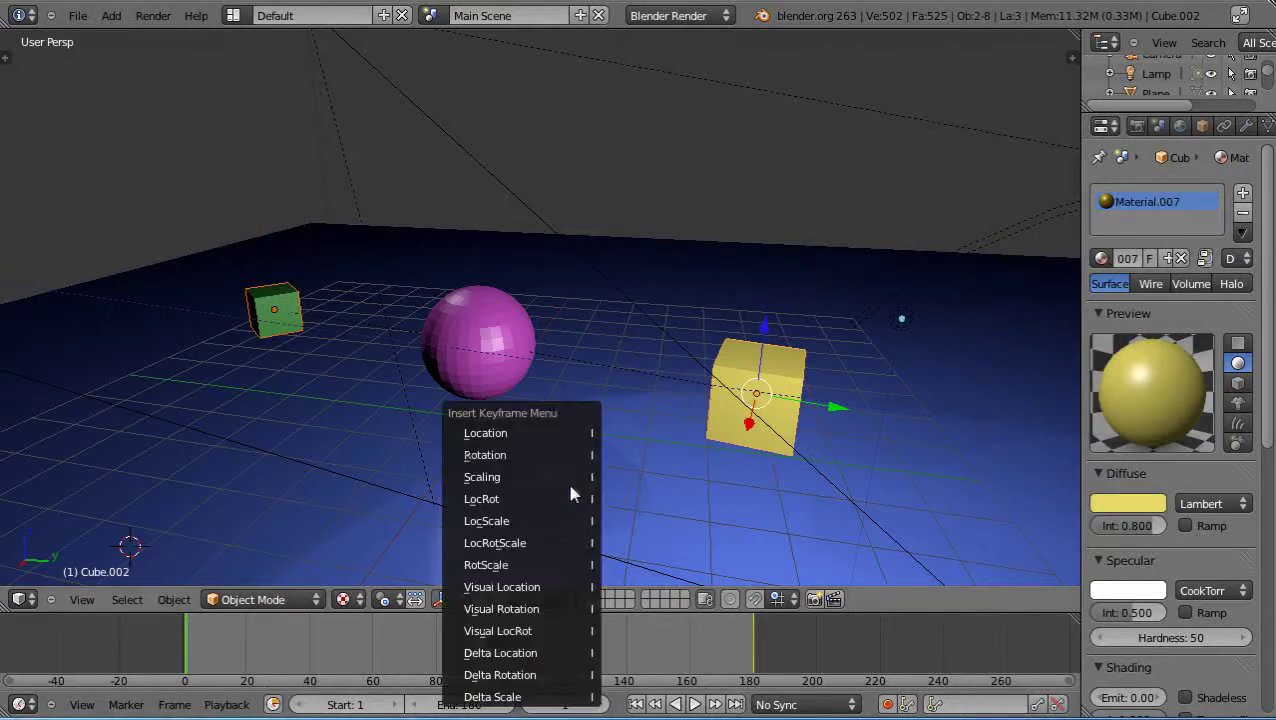
pyautogui.click(503, 456)
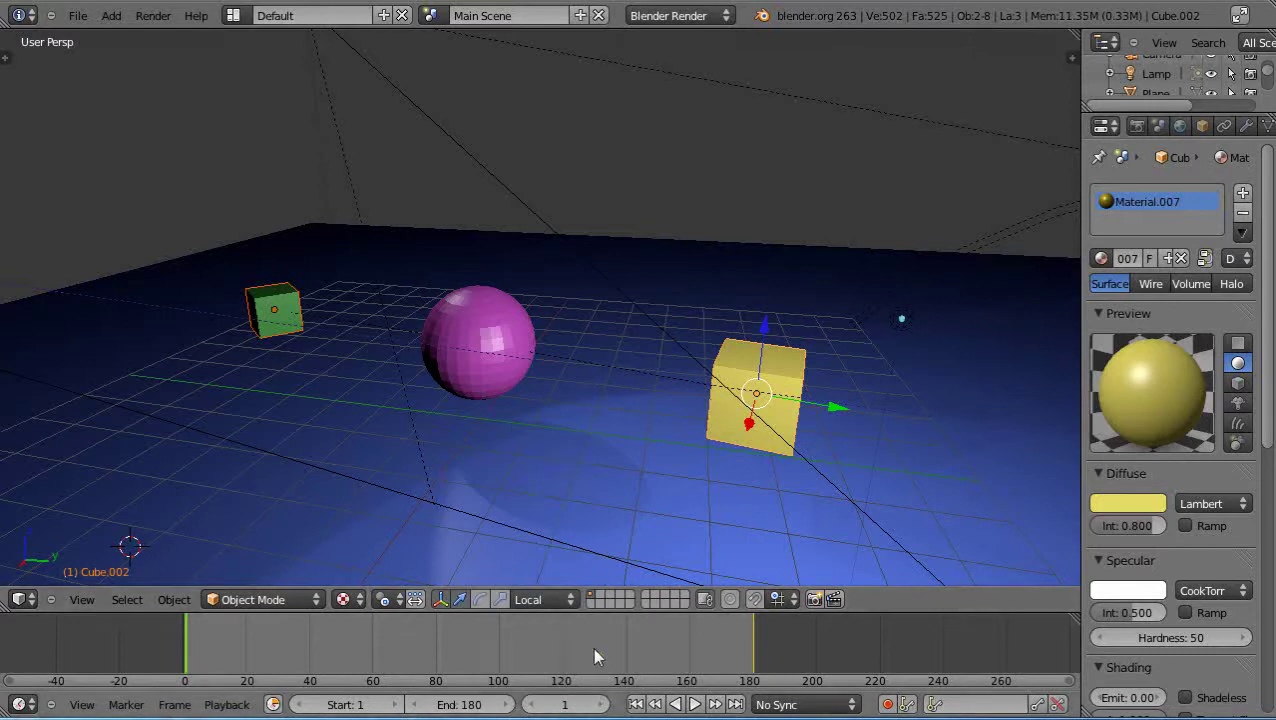
pyautogui.click(383, 599)
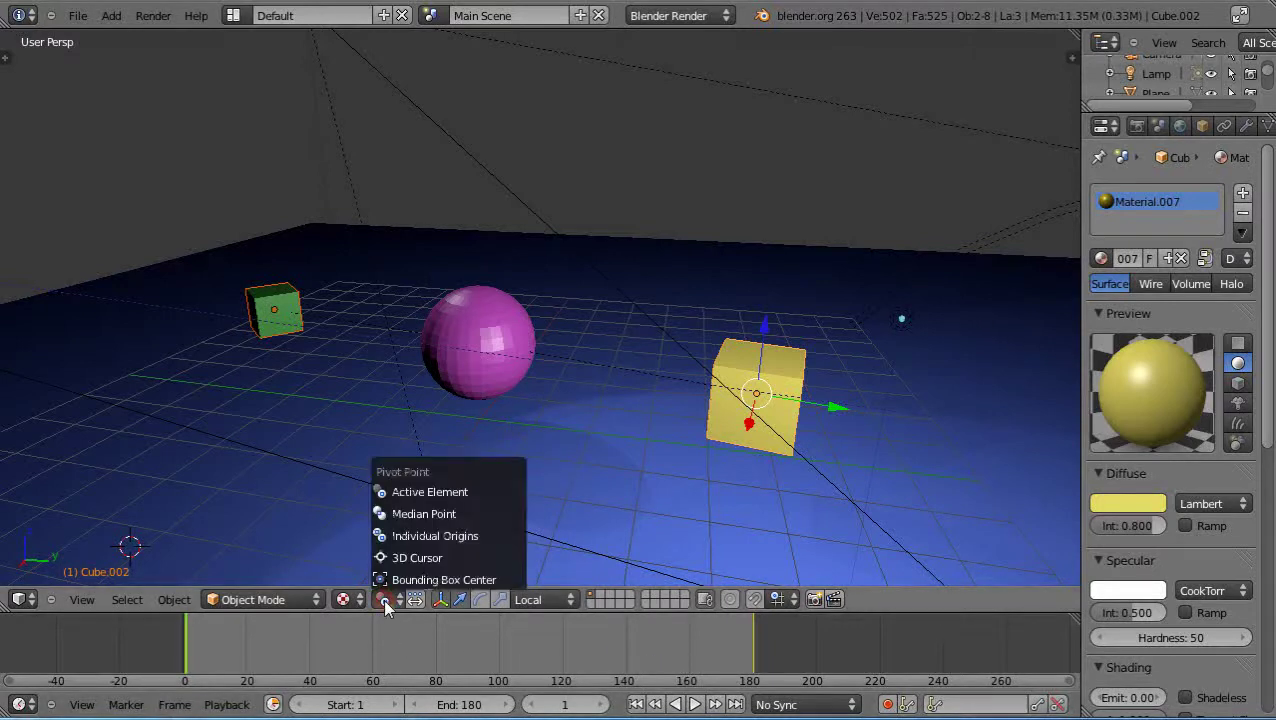
pyautogui.click(400, 536)
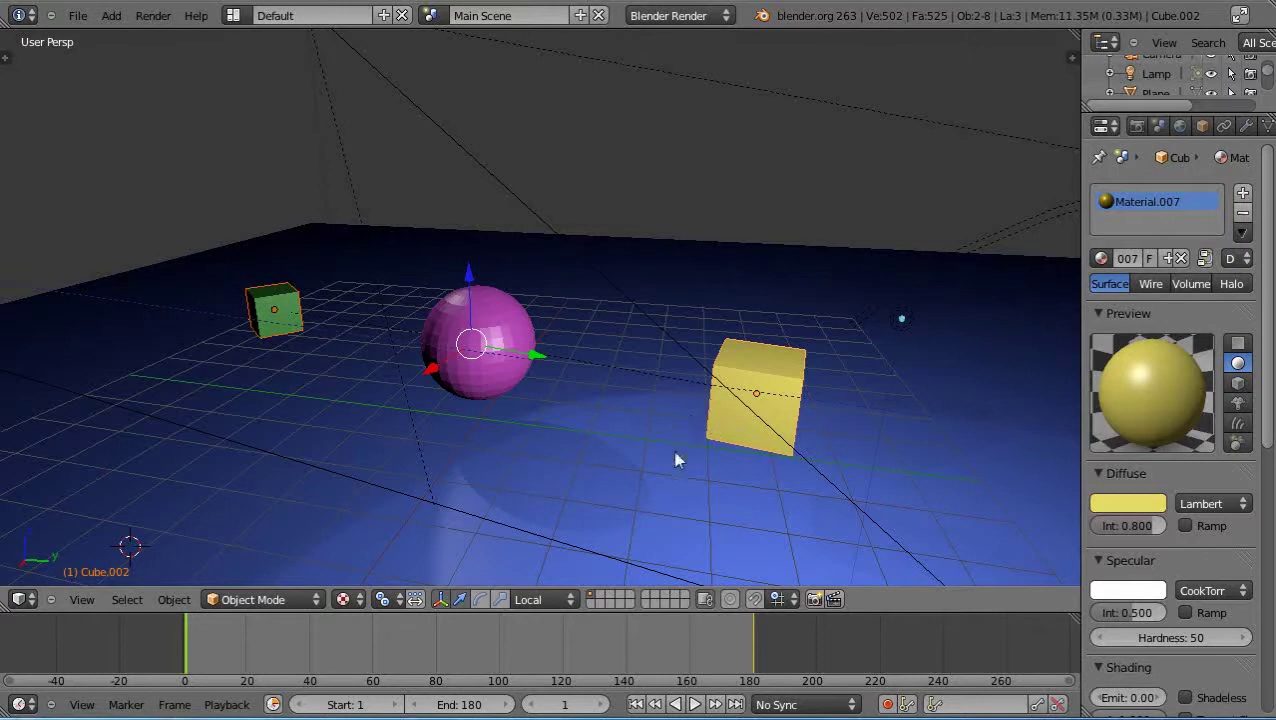
# - At frame 180, rotate both cubes about Z by roughly -853.72° and key their rotation
pyautogui.click(754, 662)
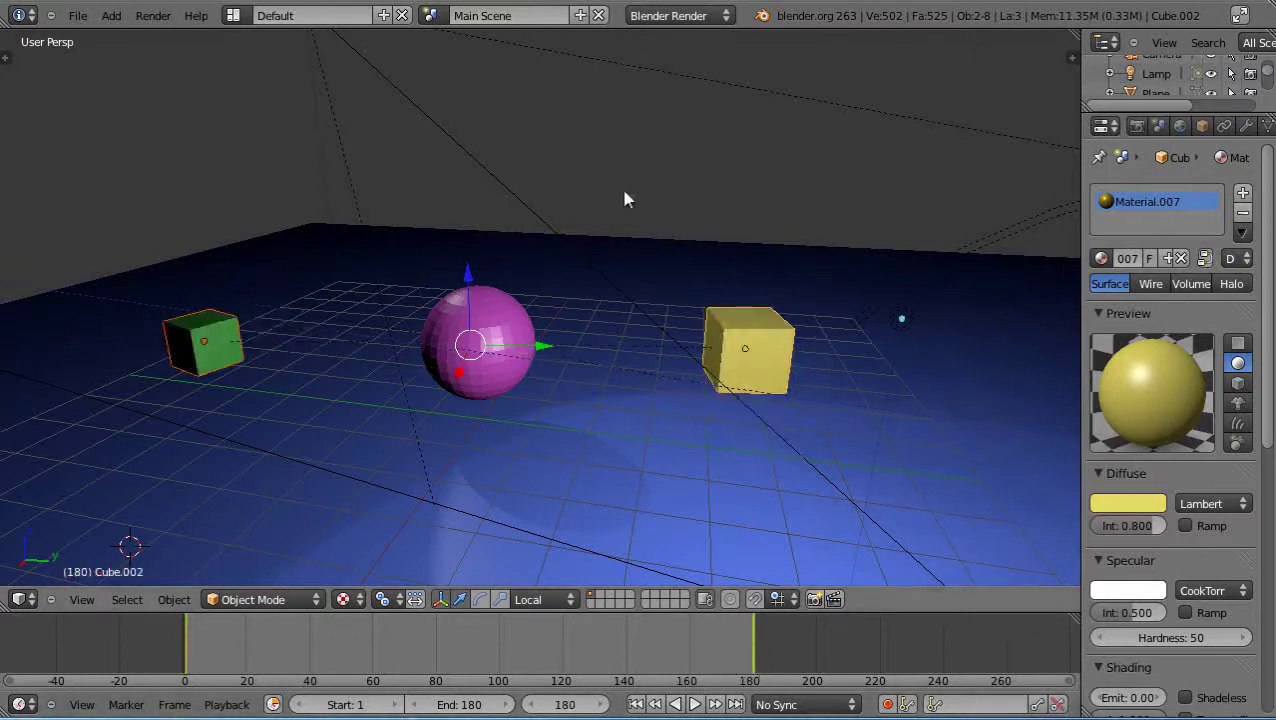
pyautogui.press('r')
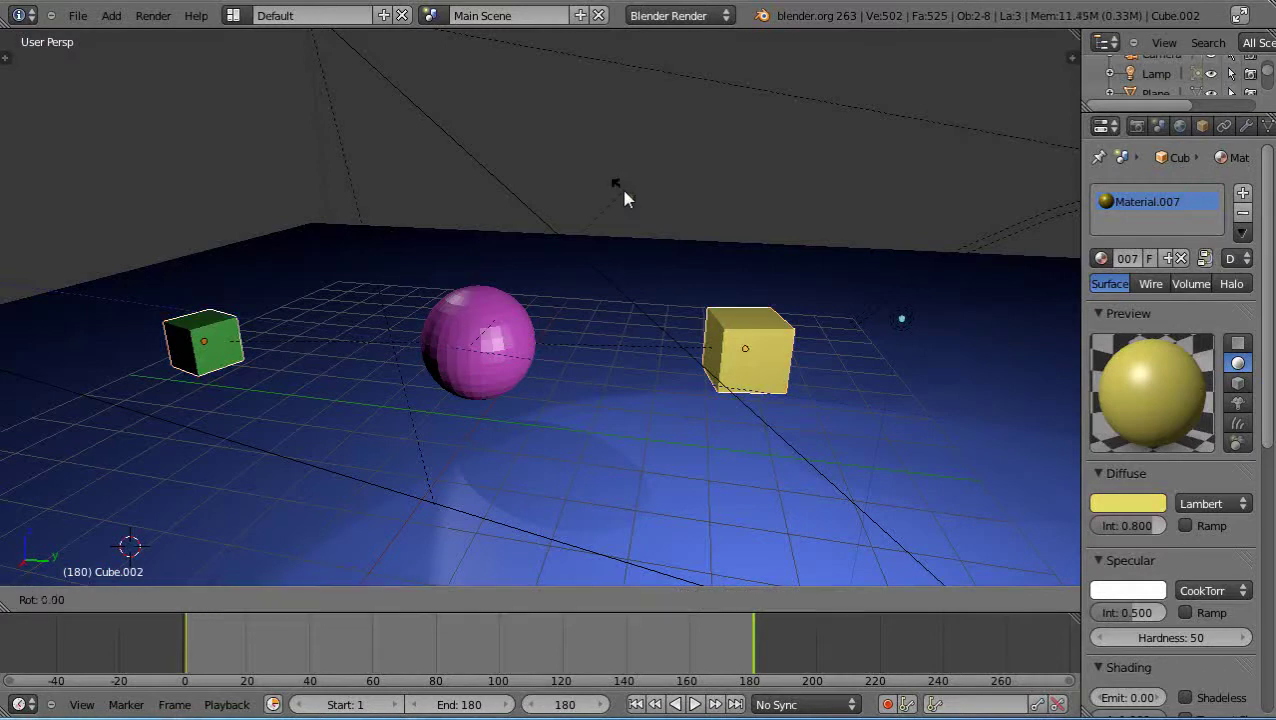
pyautogui.press('z')
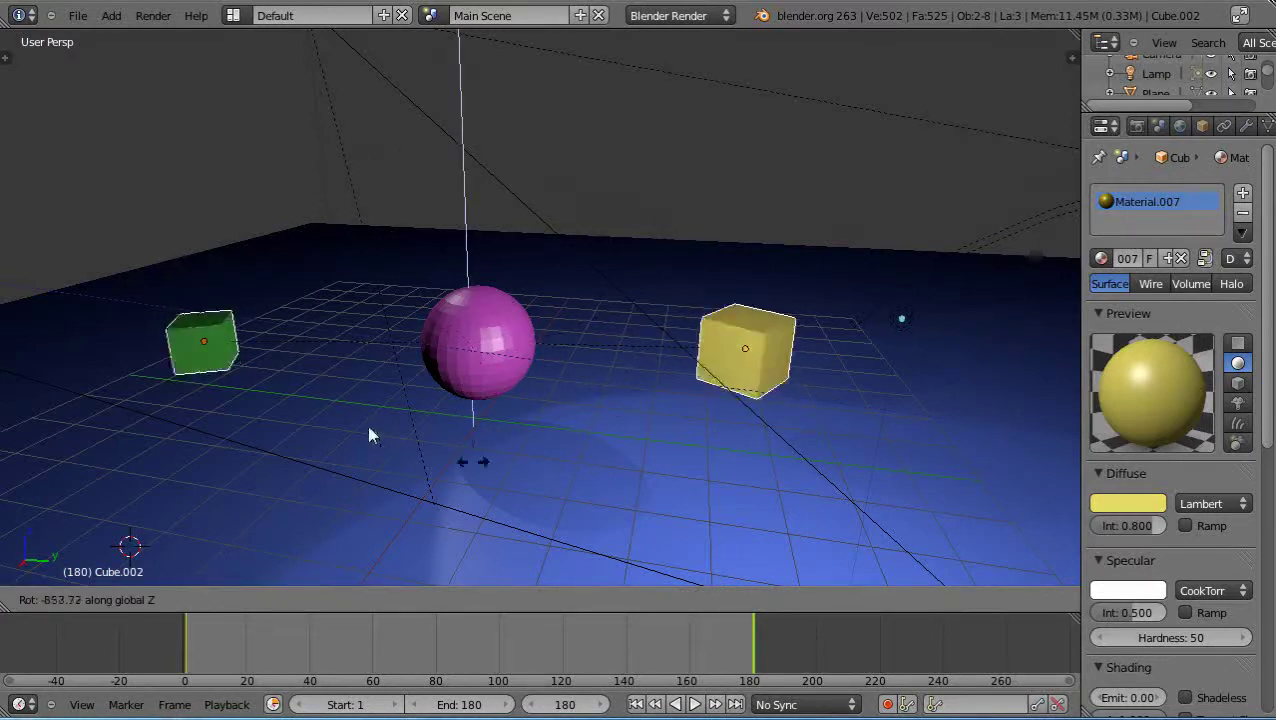
pyautogui.click(343, 425)
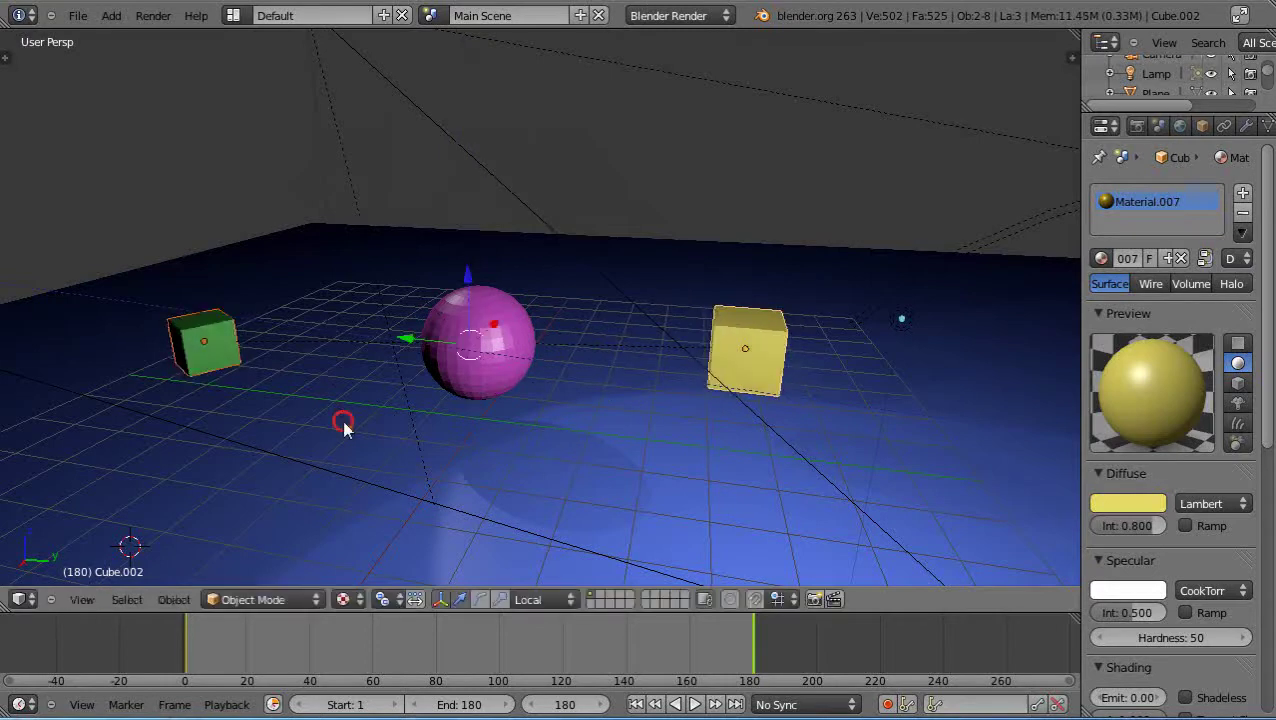
pyautogui.press('i')
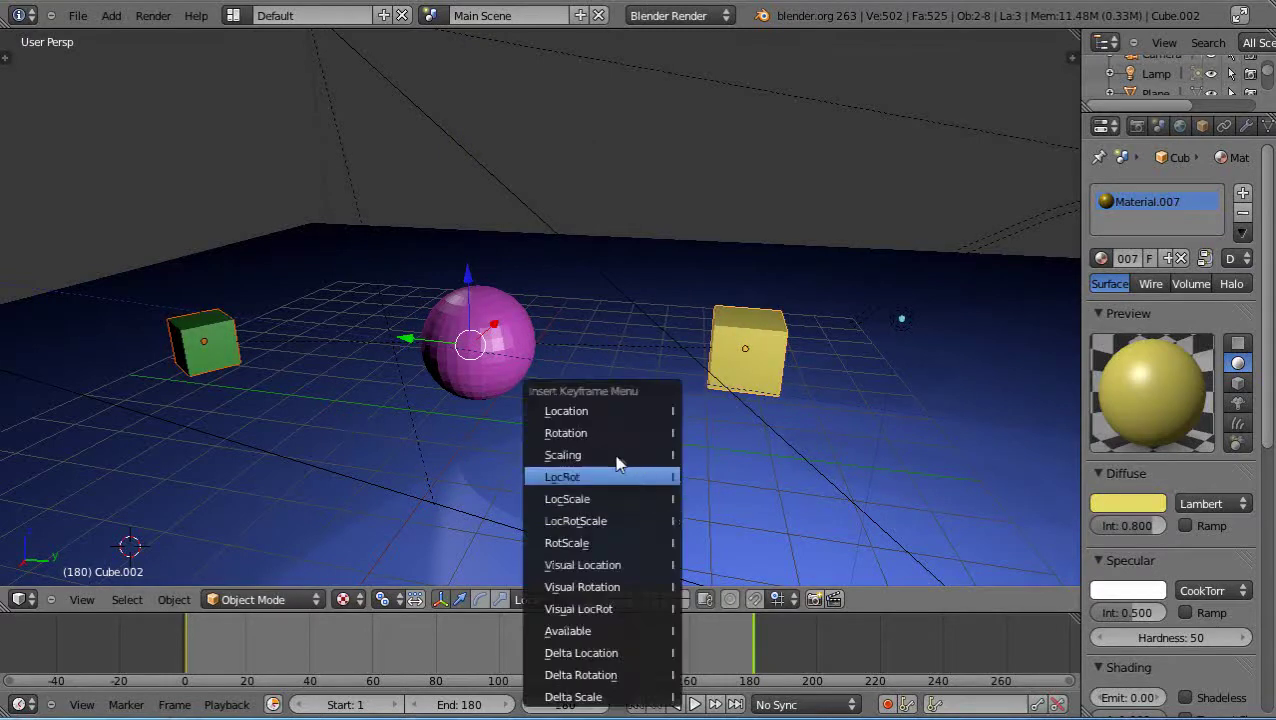
pyautogui.click(577, 440)
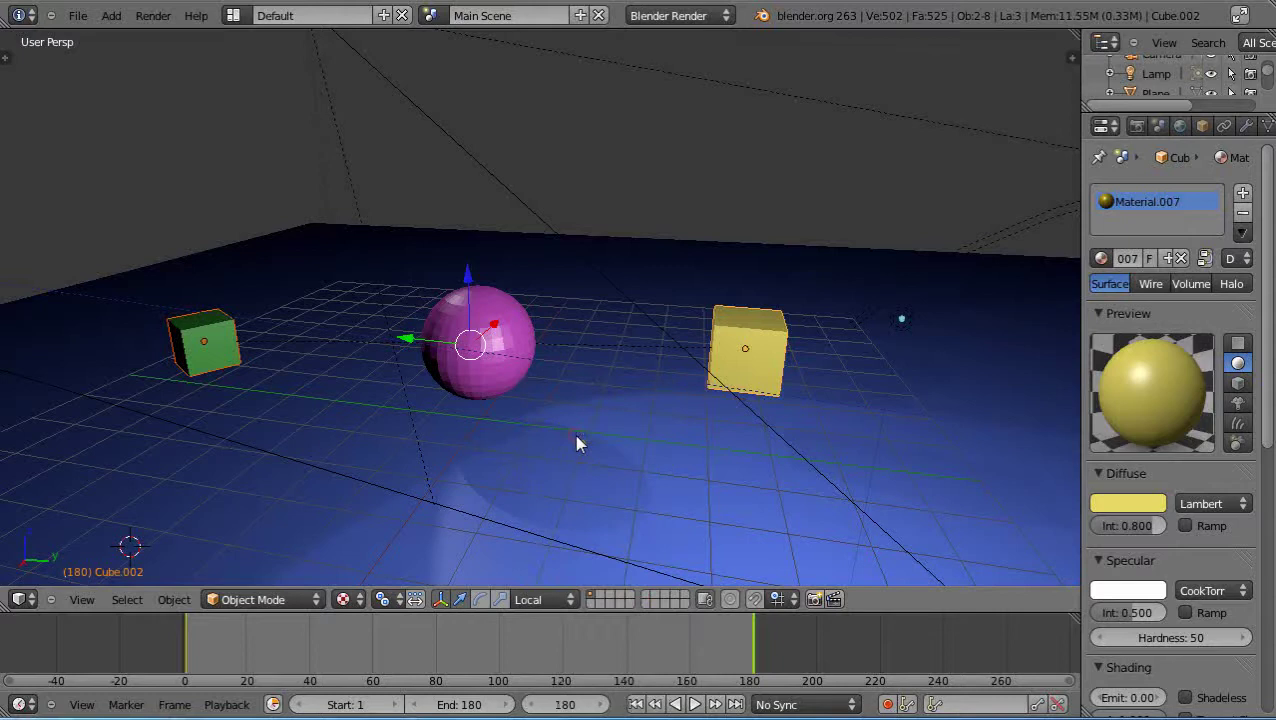
# - Play the animation from frame 1 and orbit the view to watch the cubes spin and orbit
pyautogui.hotkey('shift', 'Left')
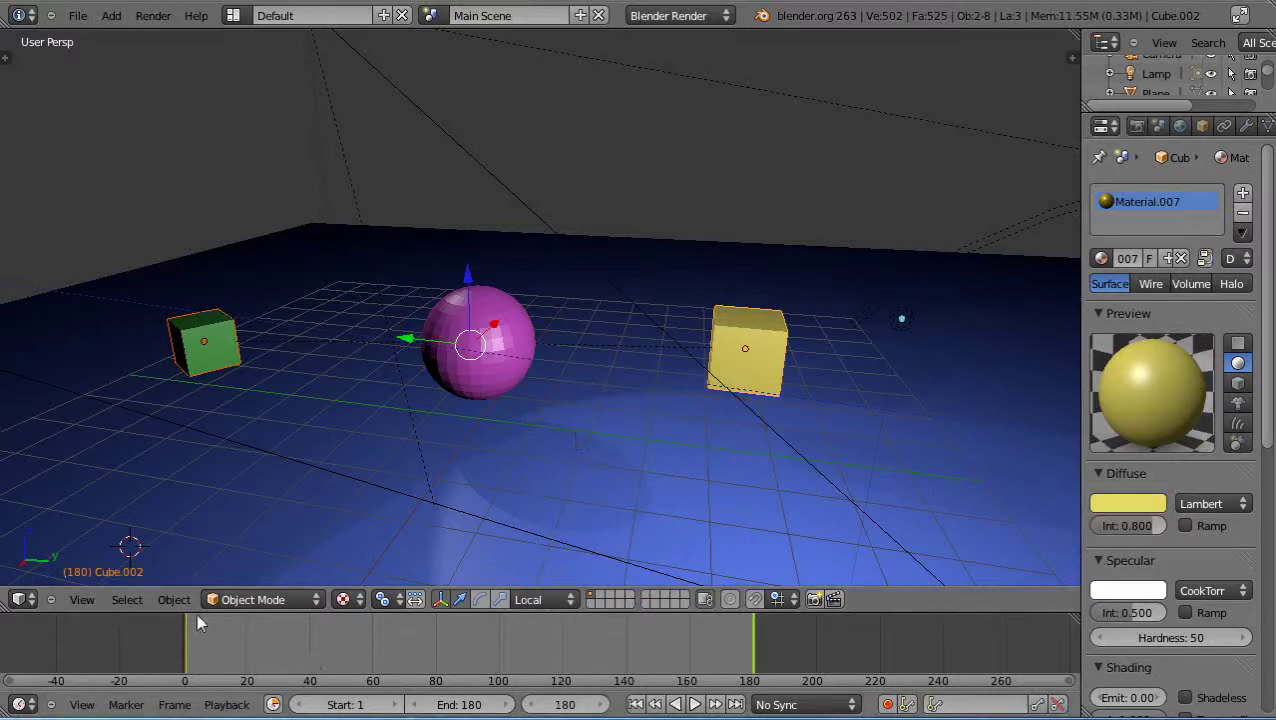
pyautogui.hotkey('alt', 'a')
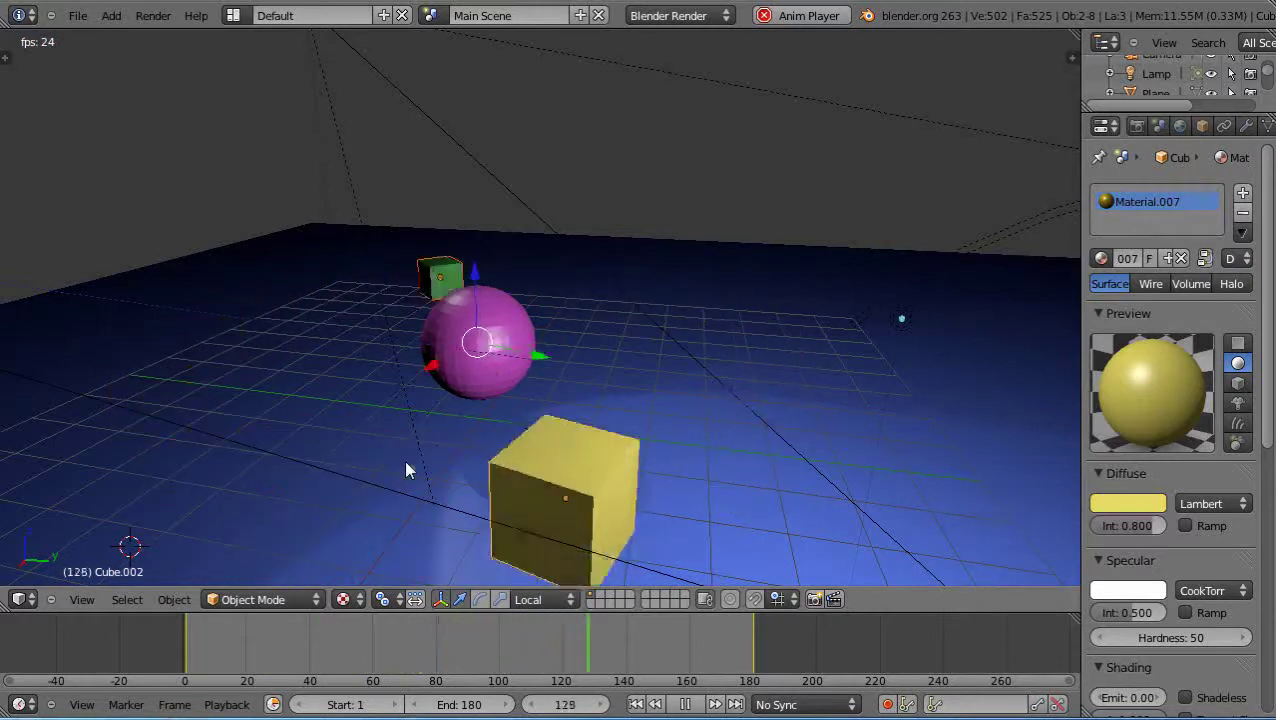
pyautogui.moveTo(472, 458); pyautogui.dragTo(530, 421, button='middle')
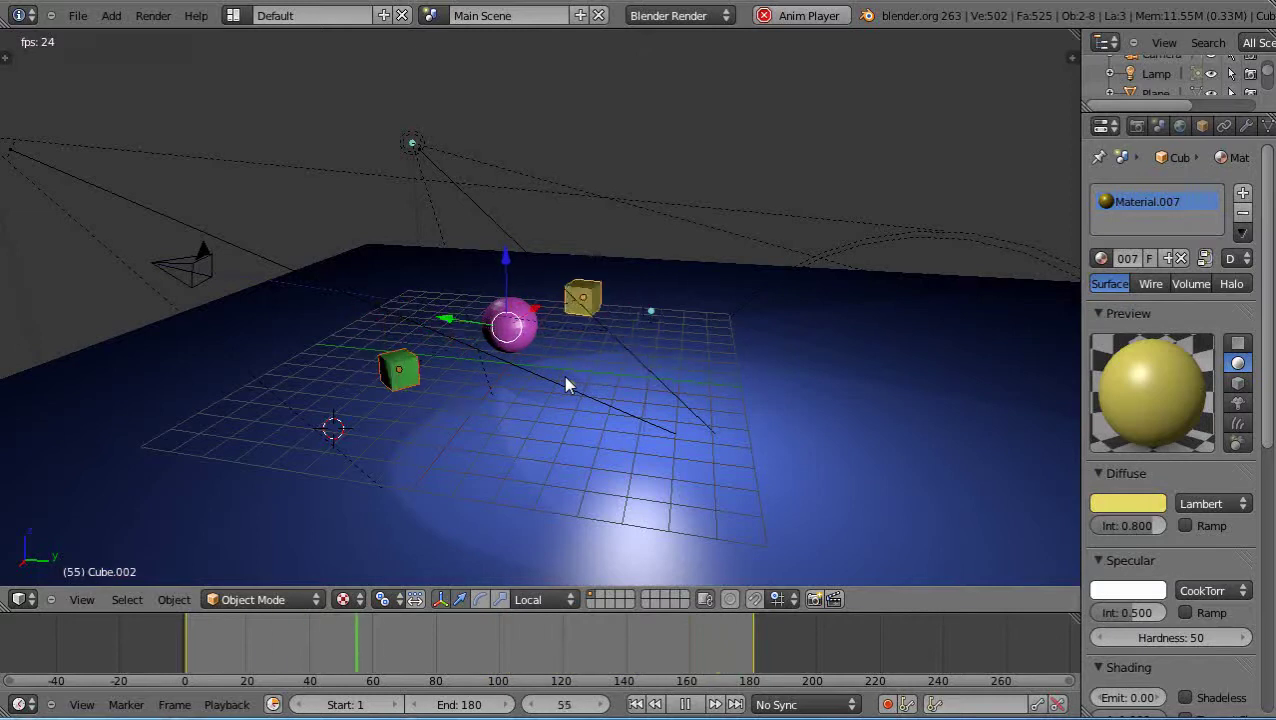
# - Stop playback at frame 180 and place the 3D cursor in the air above the sphere
pyautogui.press('Escape')
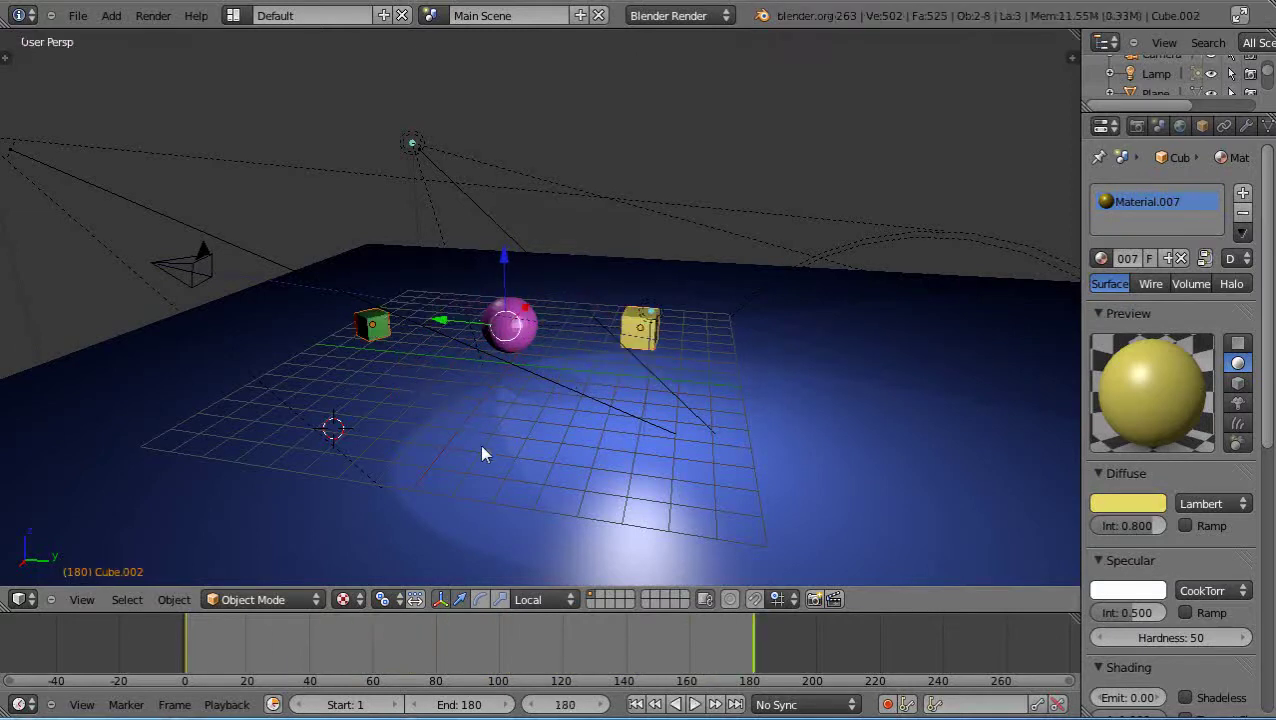
pyautogui.moveTo(484, 438); pyautogui.dragTo(805, 404, button='middle')
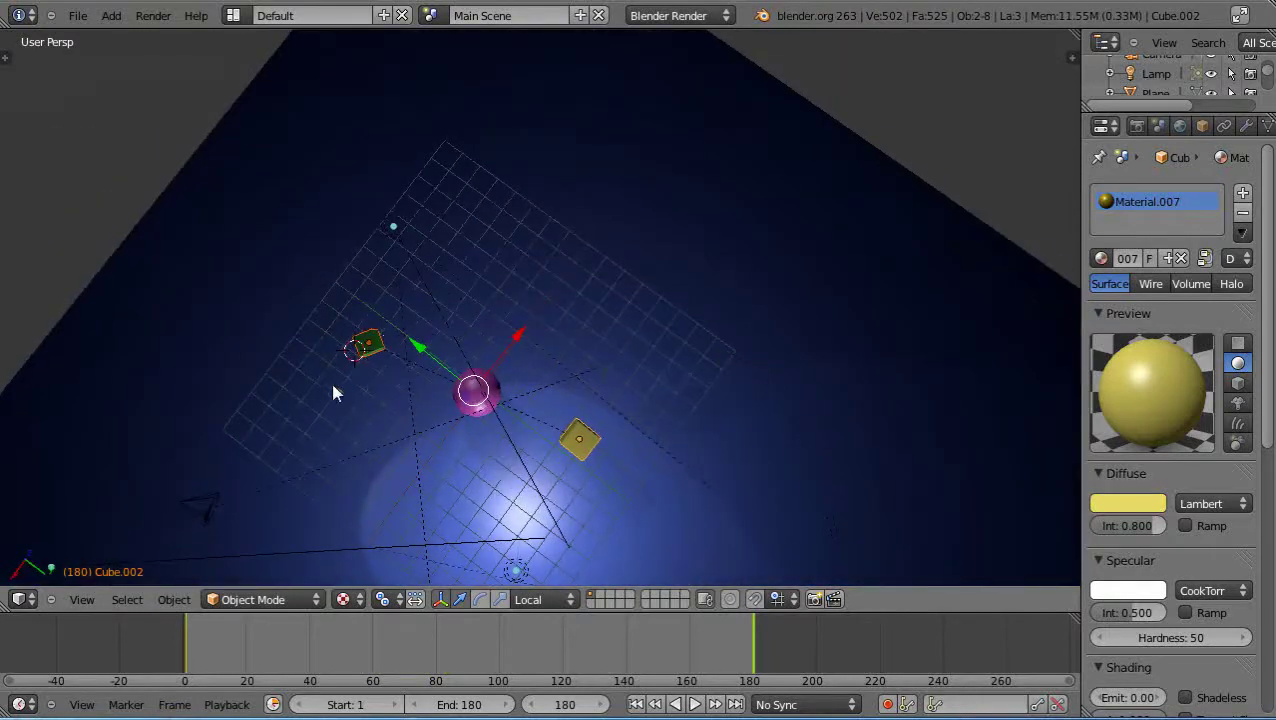
pyautogui.moveTo(463, 486); pyautogui.dragTo(558, 496, button='middle')
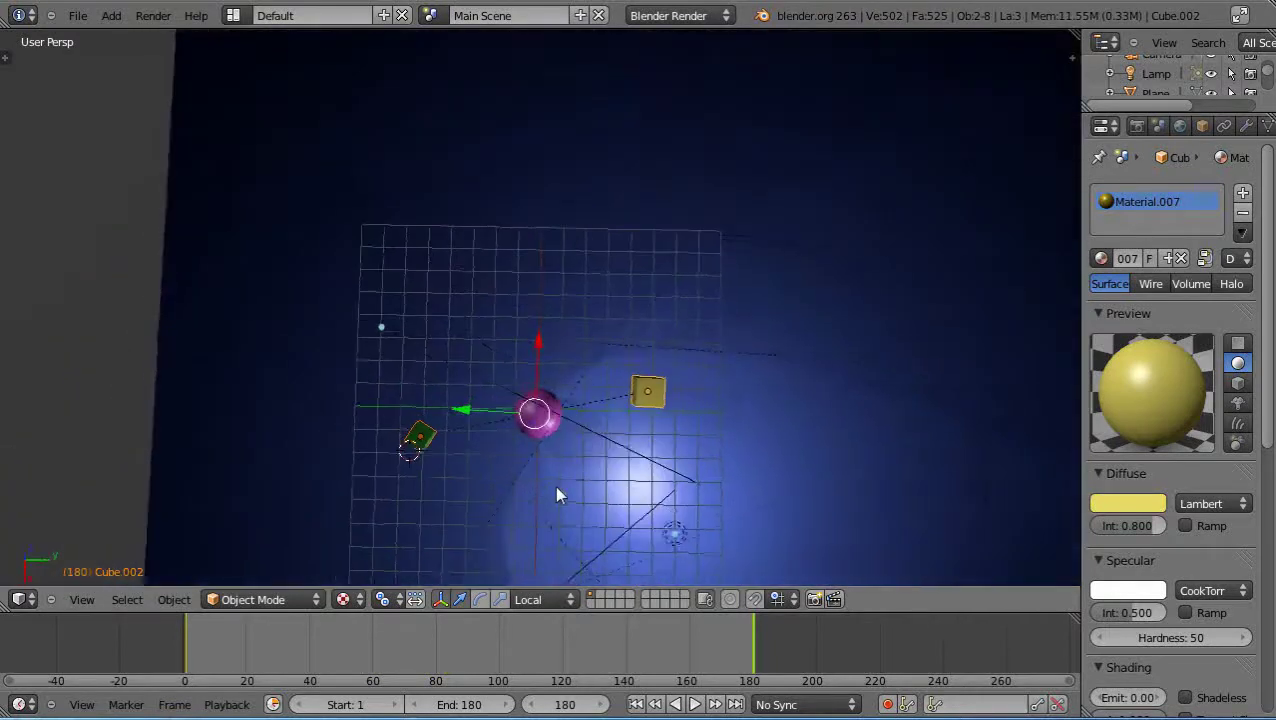
pyautogui.click(540, 284)
pyautogui.moveTo(624, 463); pyautogui.dragTo(390, 288, button='middle')
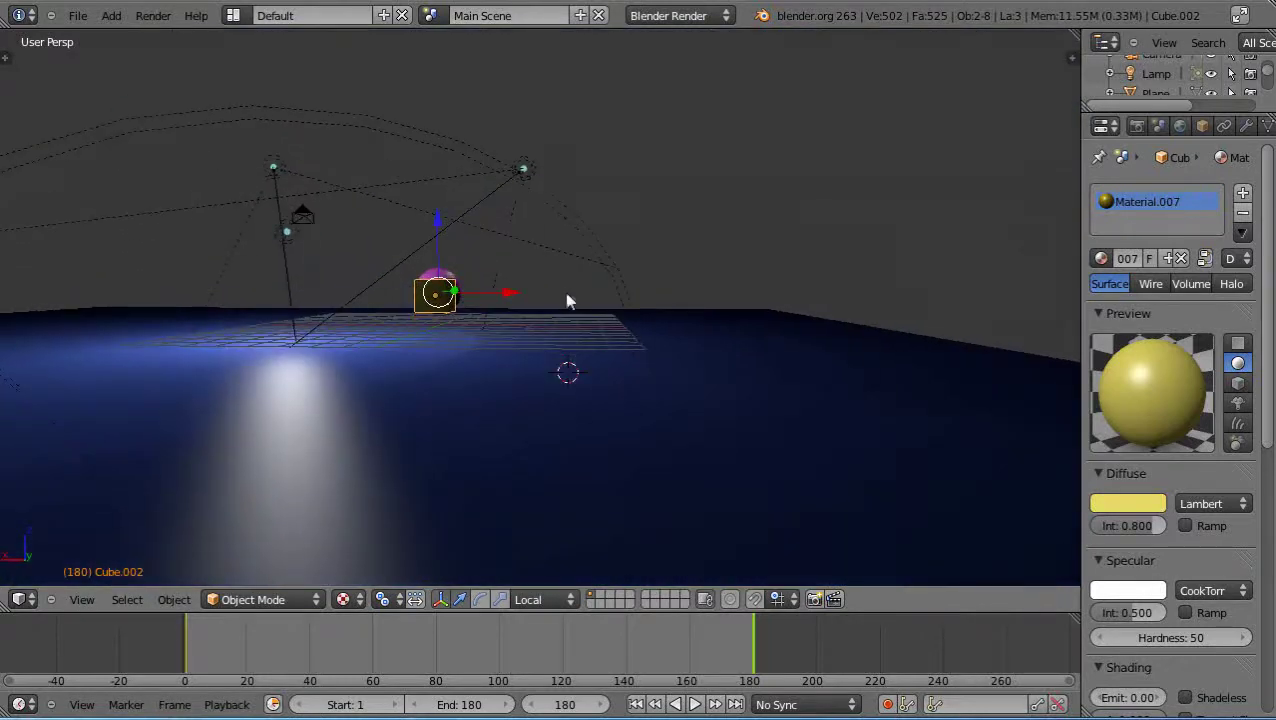
pyautogui.click(565, 292)
pyautogui.moveTo(500, 425)
pyautogui.mouseDown(button='middle')
pyautogui.moveTo(478, 456)
pyautogui.moveTo(518, 424)
pyautogui.mouseUp(button='middle')
pyautogui.scroll(4, 609, 336)
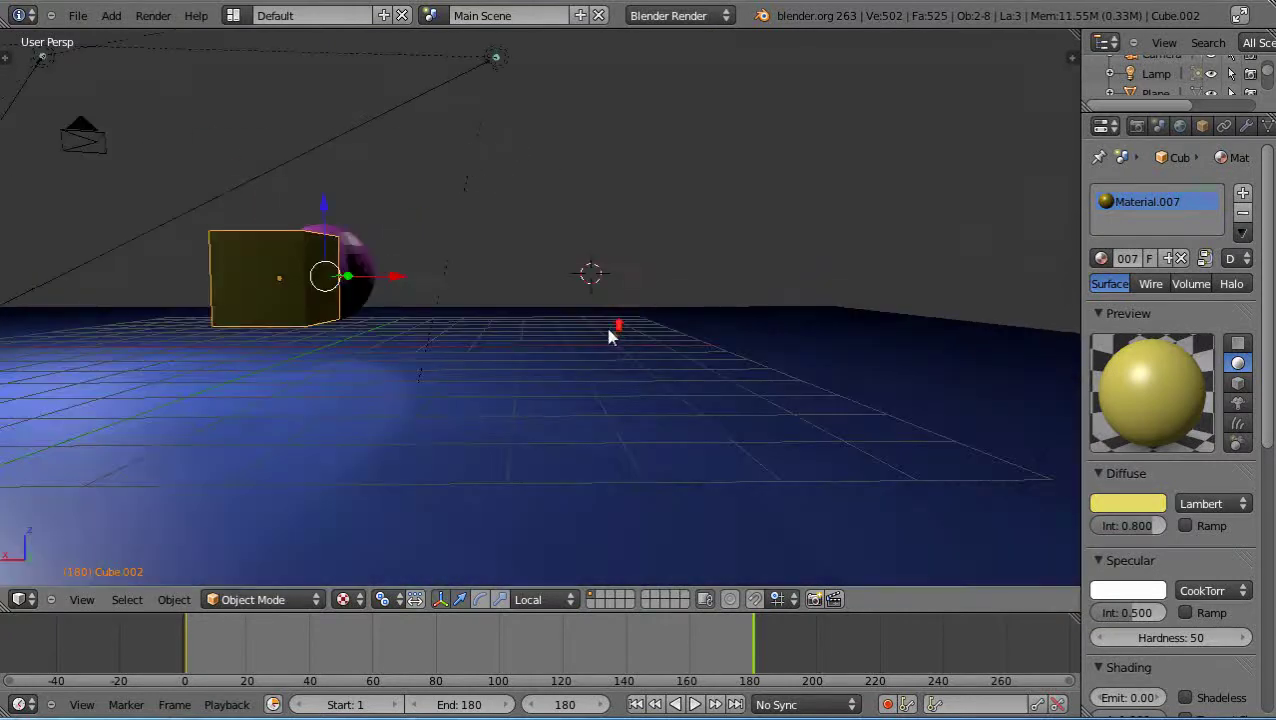
# - Add an Empty at the raised 3D cursor position above the scene
pyautogui.hotkey('shift', 'a')
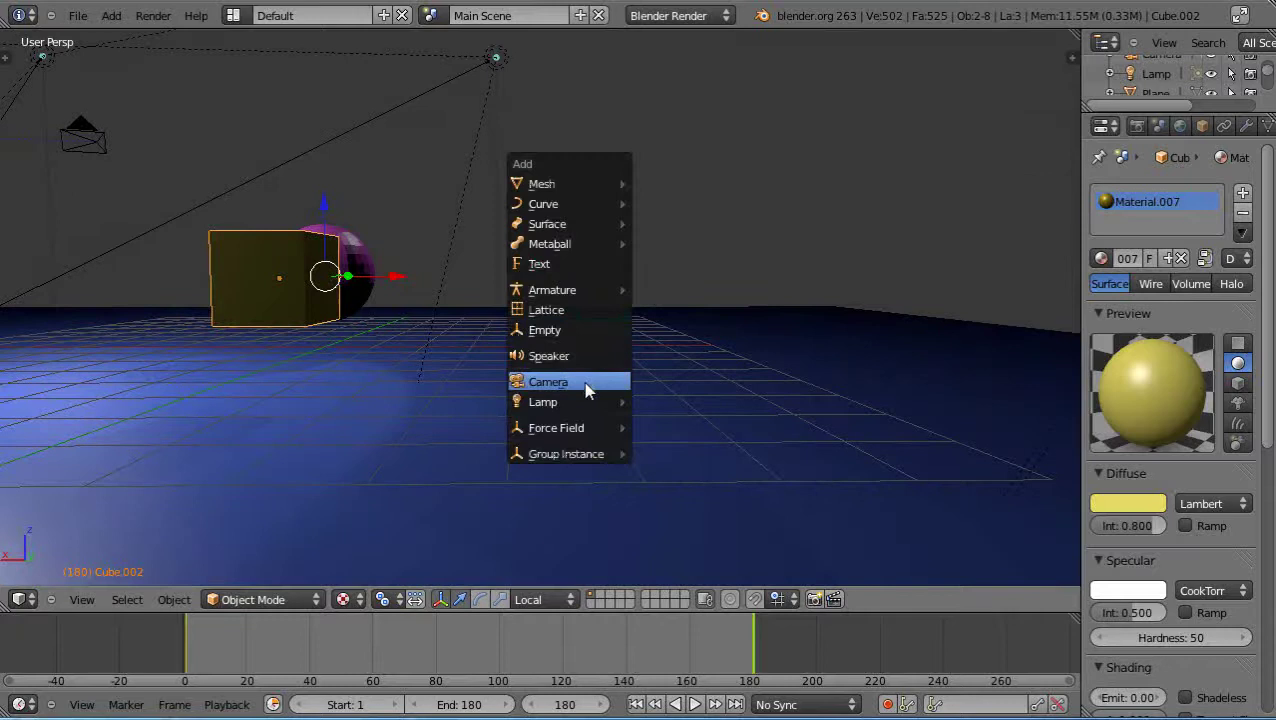
pyautogui.click(568, 331)
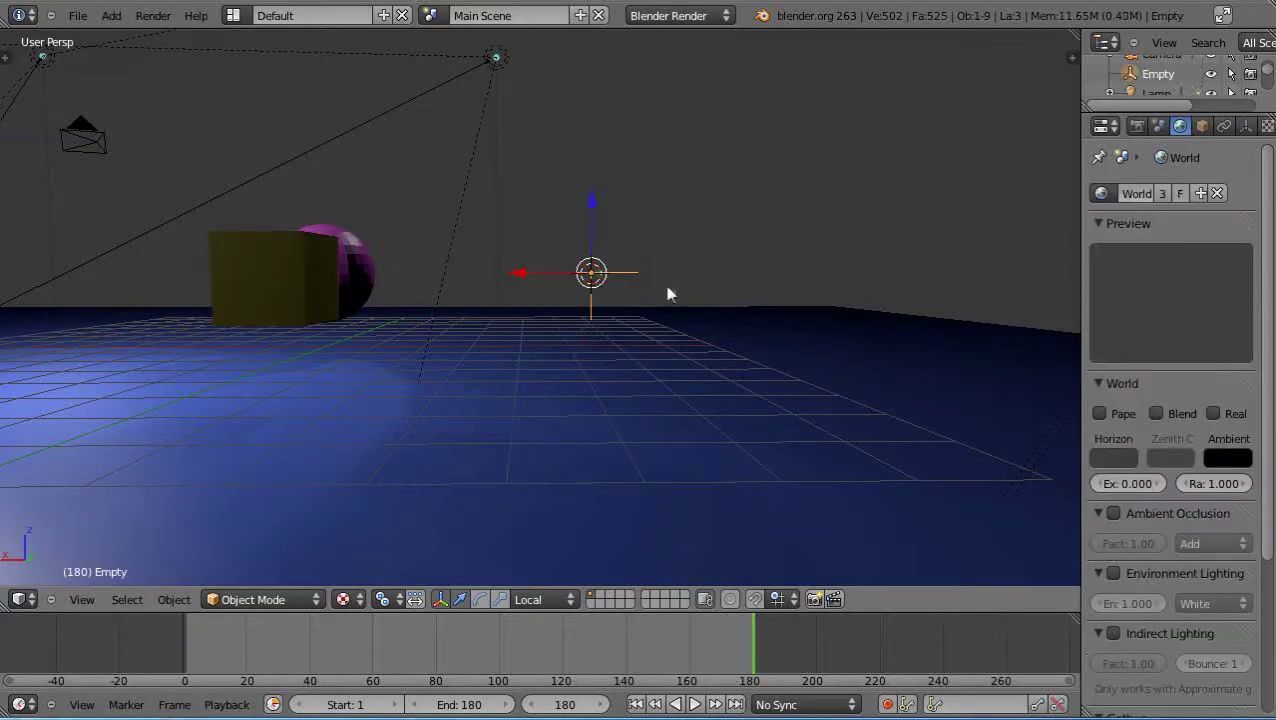
pyautogui.moveTo(433, 330); pyautogui.dragTo(541, 444, button='middle')
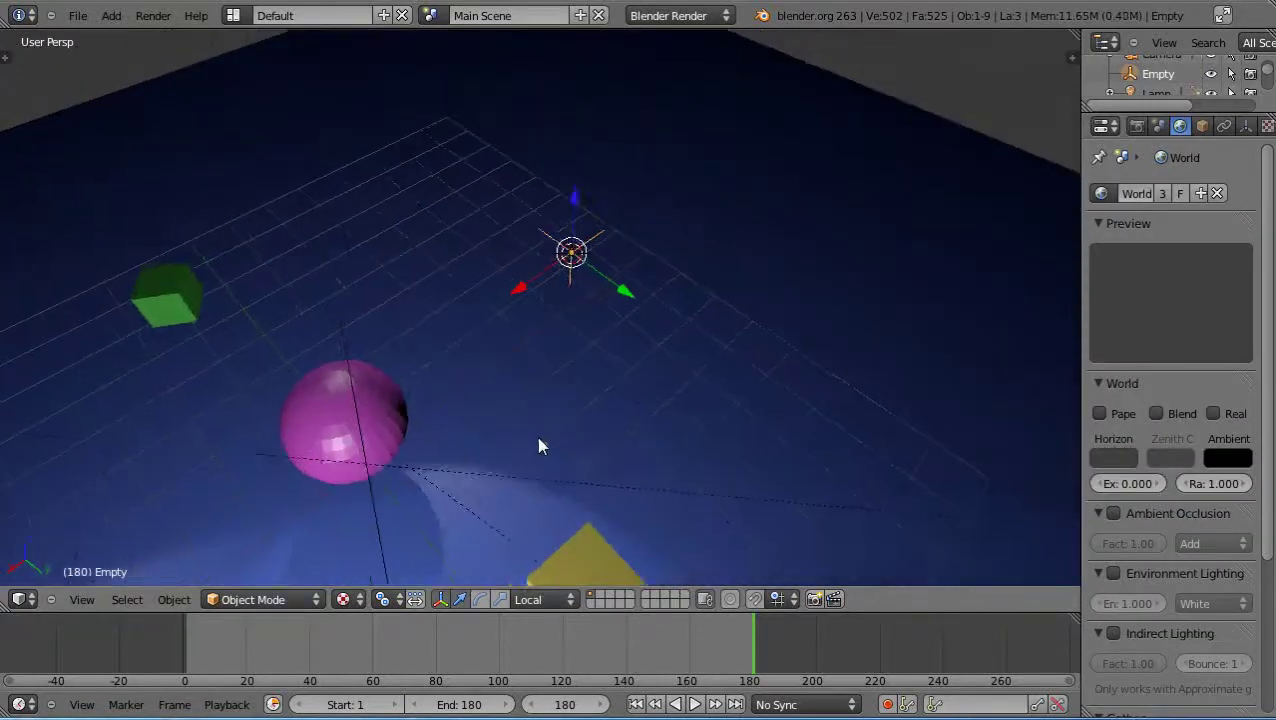
# - Make the Empty the sphere's parent using Object parenting
pyautogui.rightClick(397, 420)
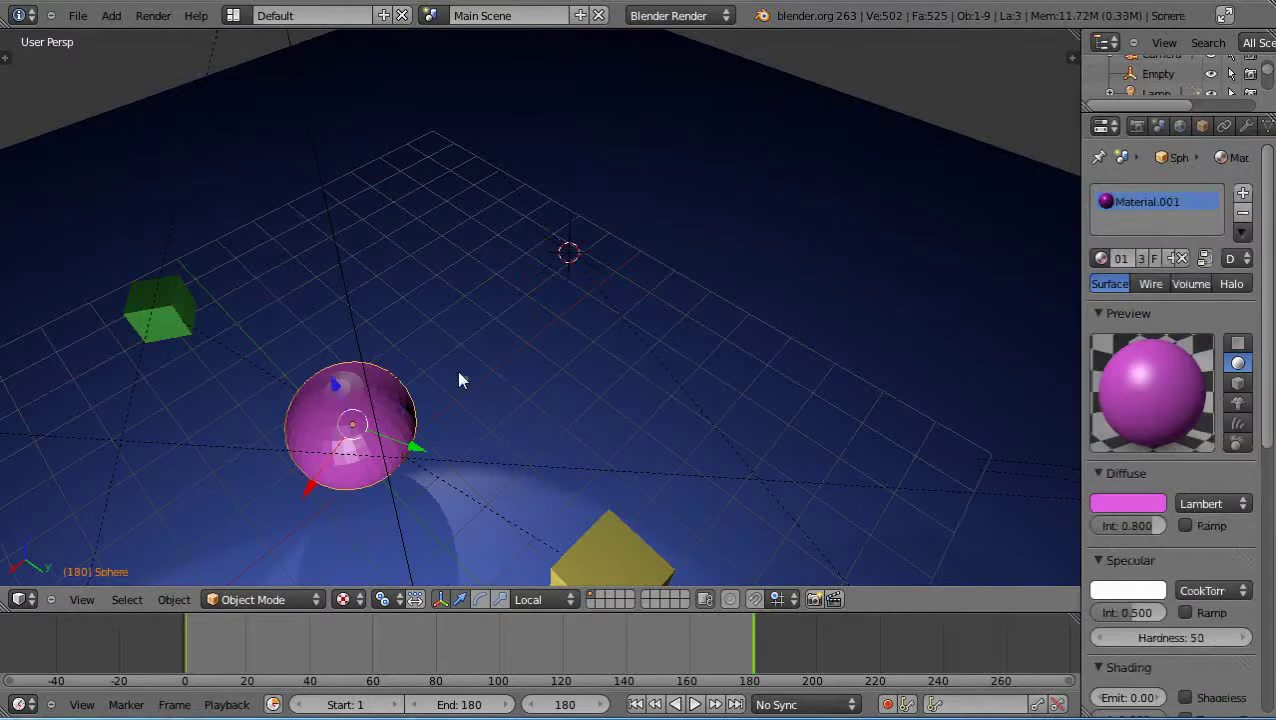
pyautogui.keyDown('shift'); pyautogui.rightClick(567, 258); pyautogui.keyUp('shift')
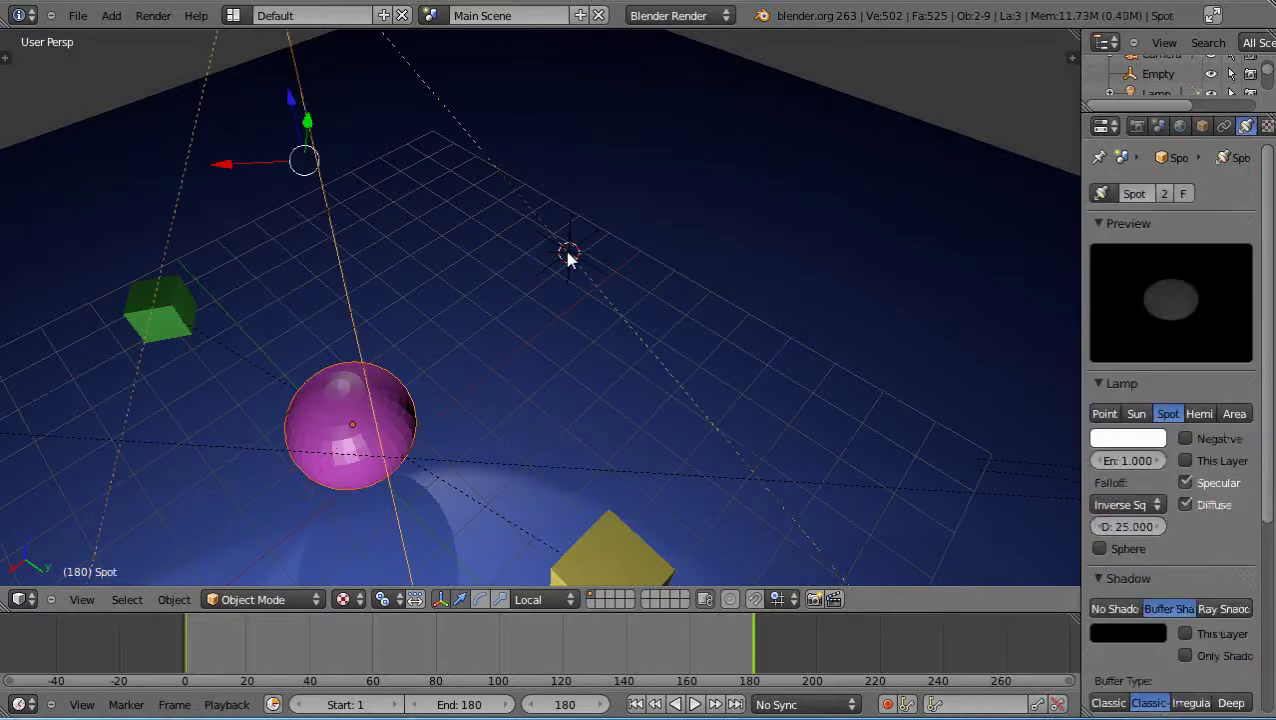
pyautogui.rightClick(402, 432)
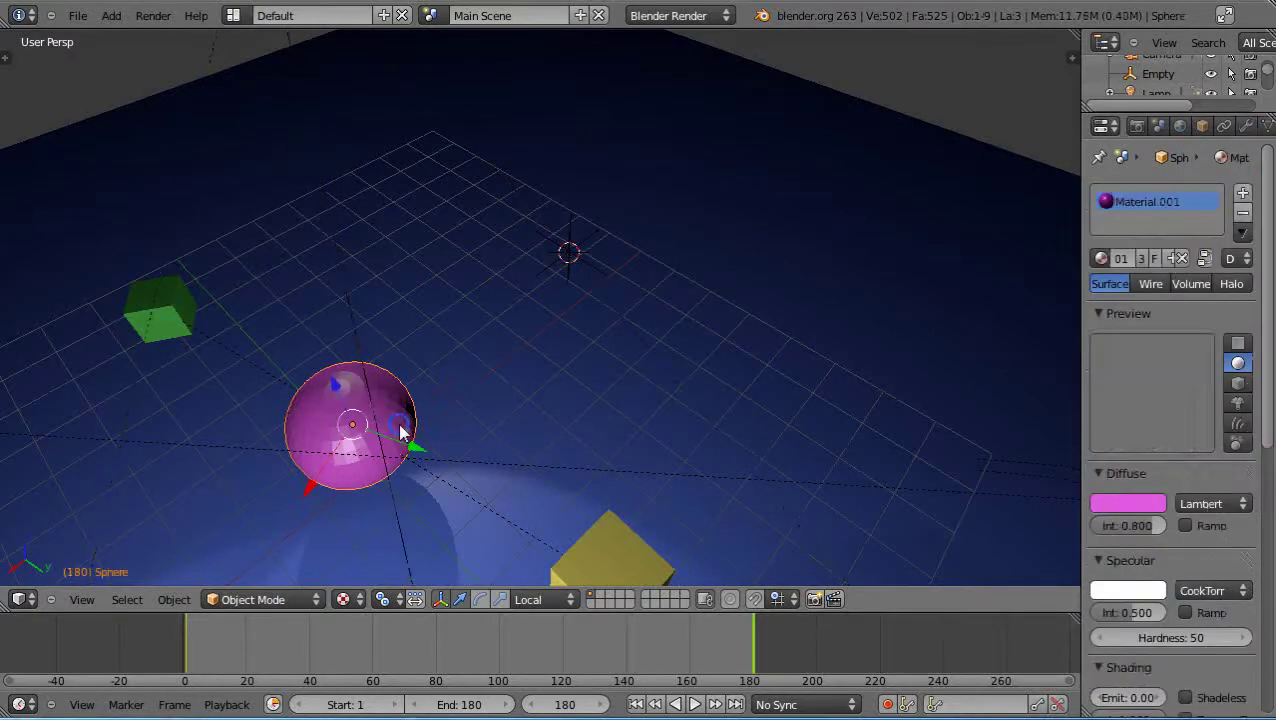
pyautogui.keyDown('shift'); pyautogui.rightClick(572, 274); pyautogui.keyUp('shift')
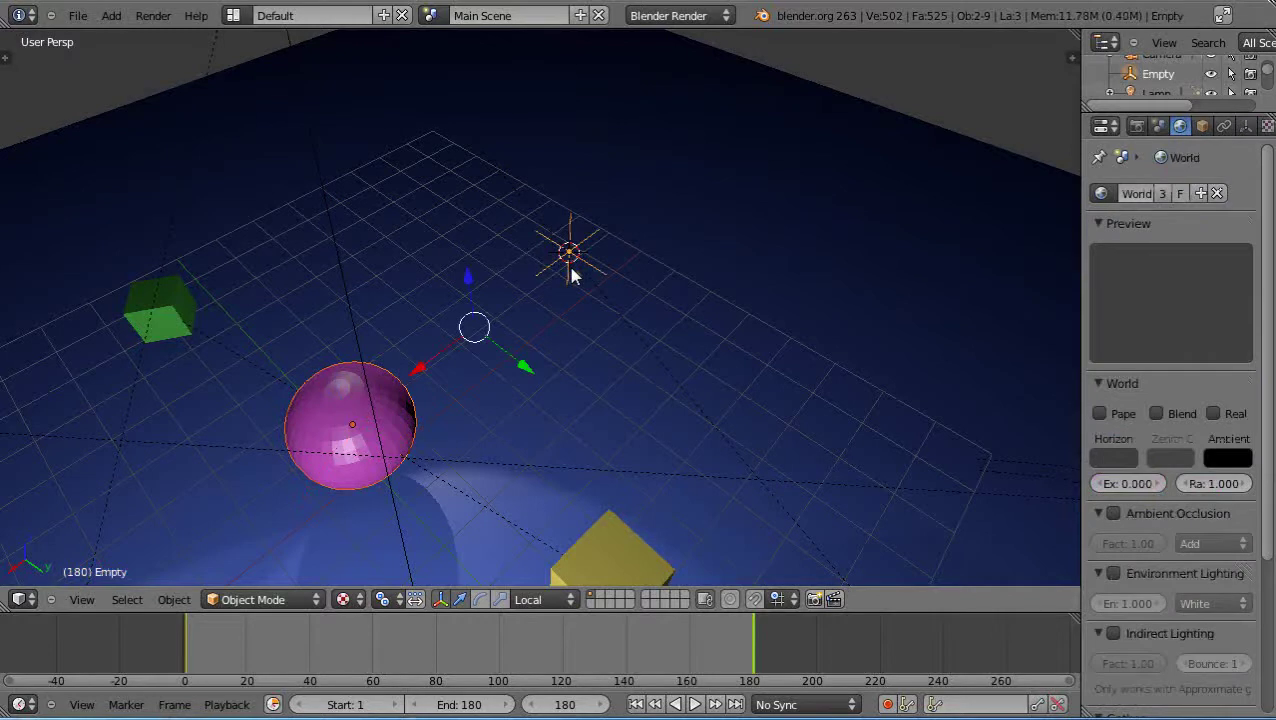
pyautogui.hotkey('ctrl', 'p')
pyautogui.click(470, 282)
pyautogui.moveTo(598, 327); pyautogui.dragTo(559, 278, button='middle')
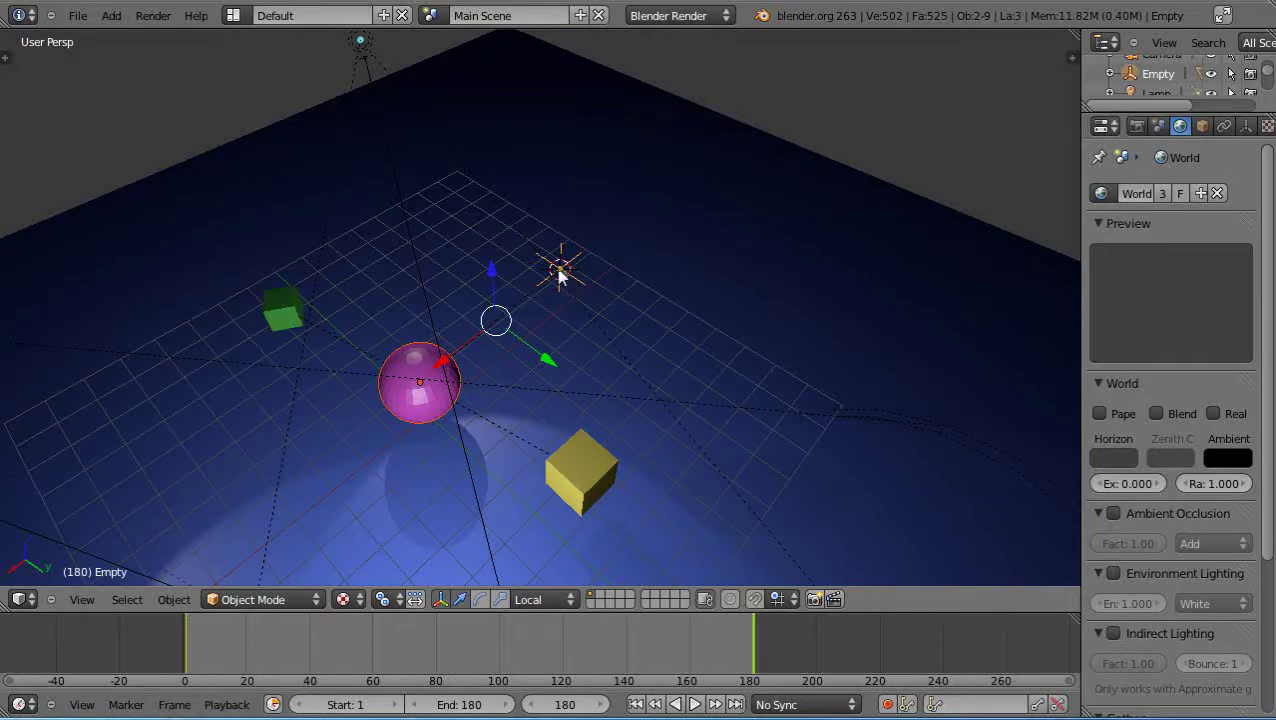
# - Set the pivot point to Active Element and make the Empty the active object
pyautogui.click(383, 599)
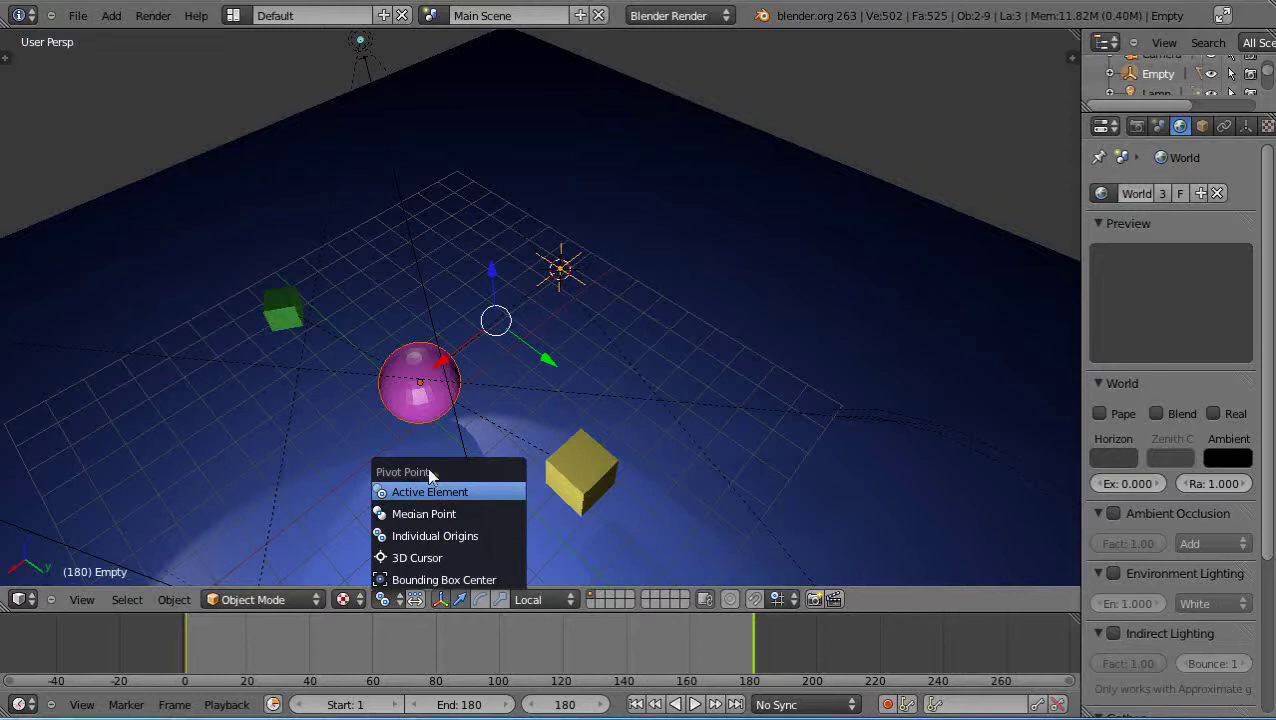
pyautogui.click(413, 494)
pyautogui.rightClick(560, 270)
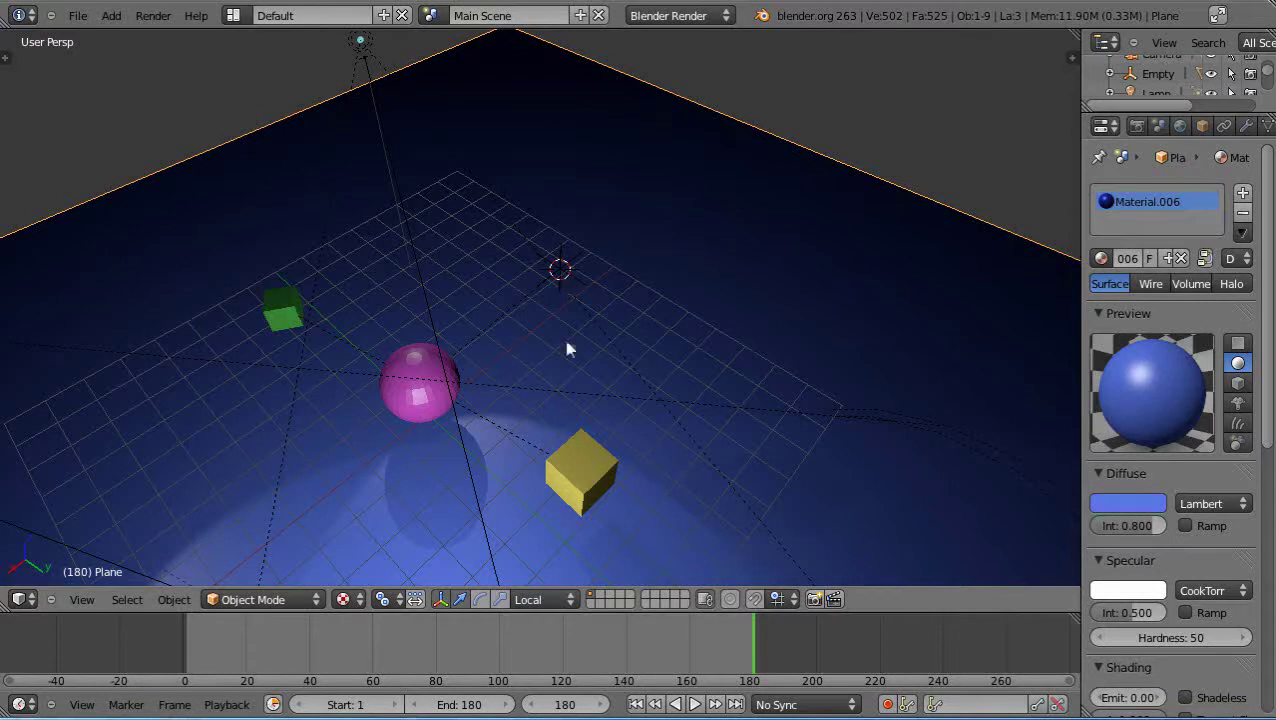
pyautogui.click(387, 596)
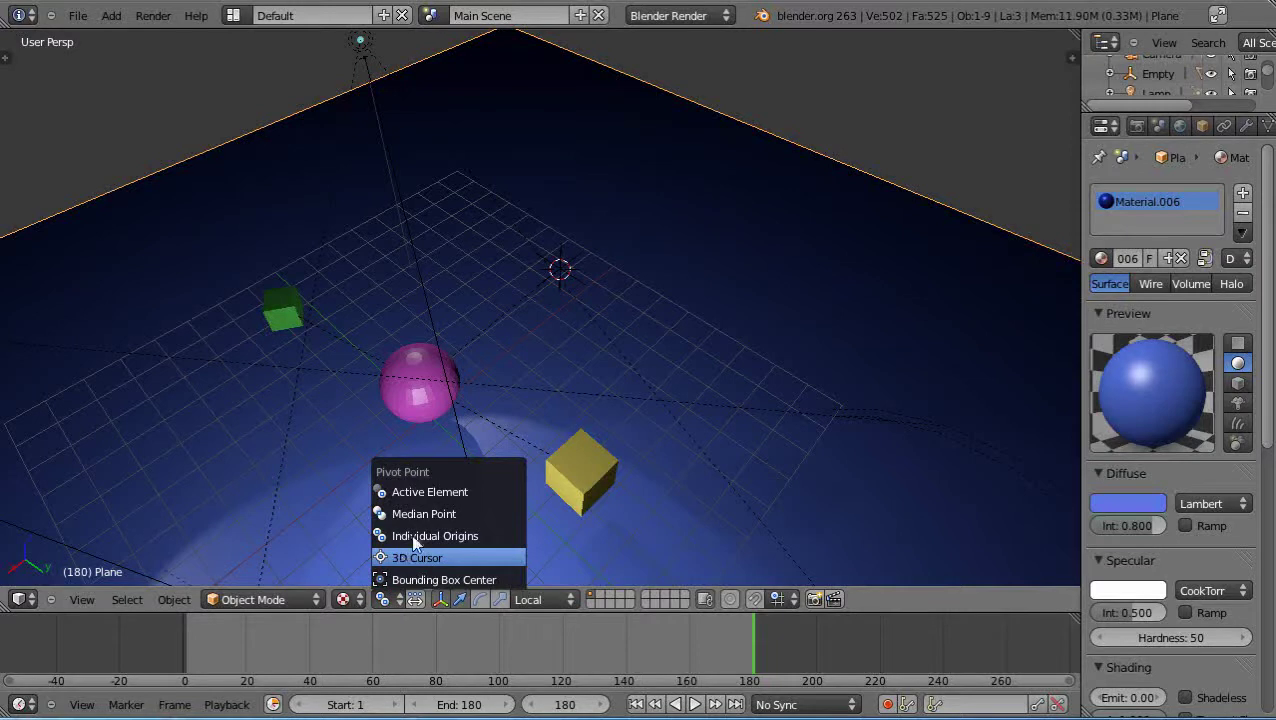
pyautogui.click(439, 492)
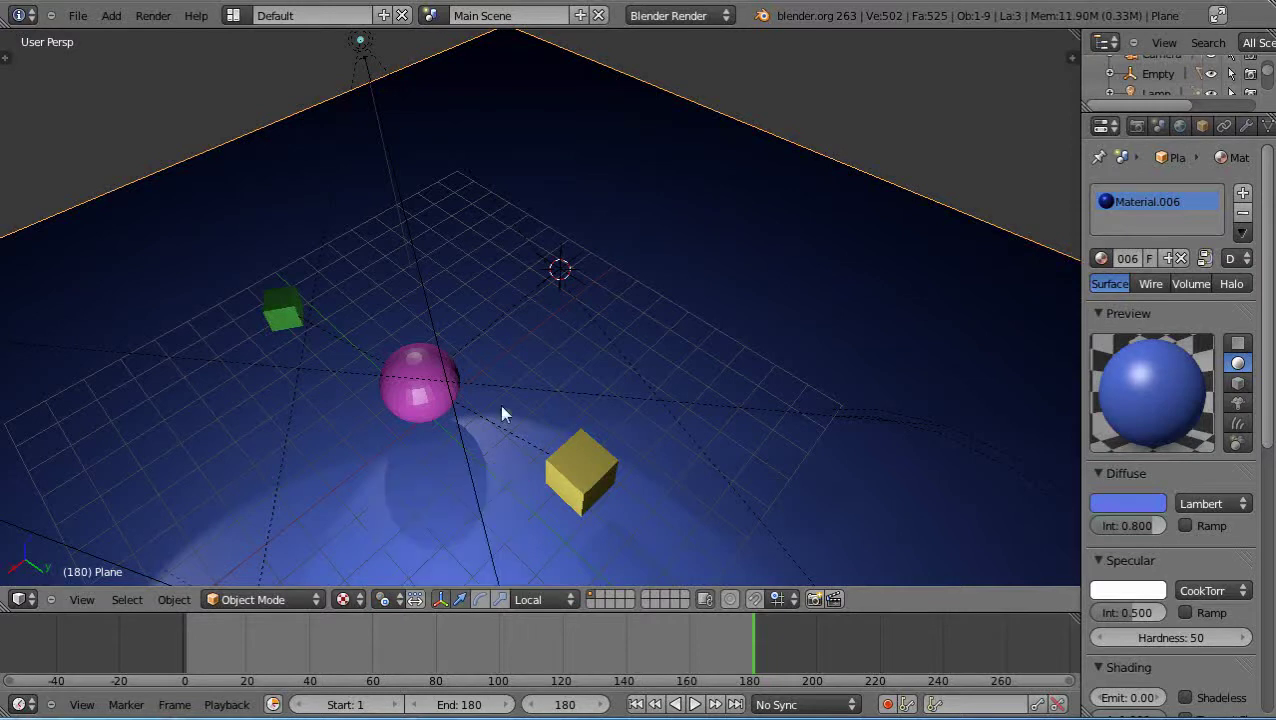
pyautogui.rightClick(560, 272)
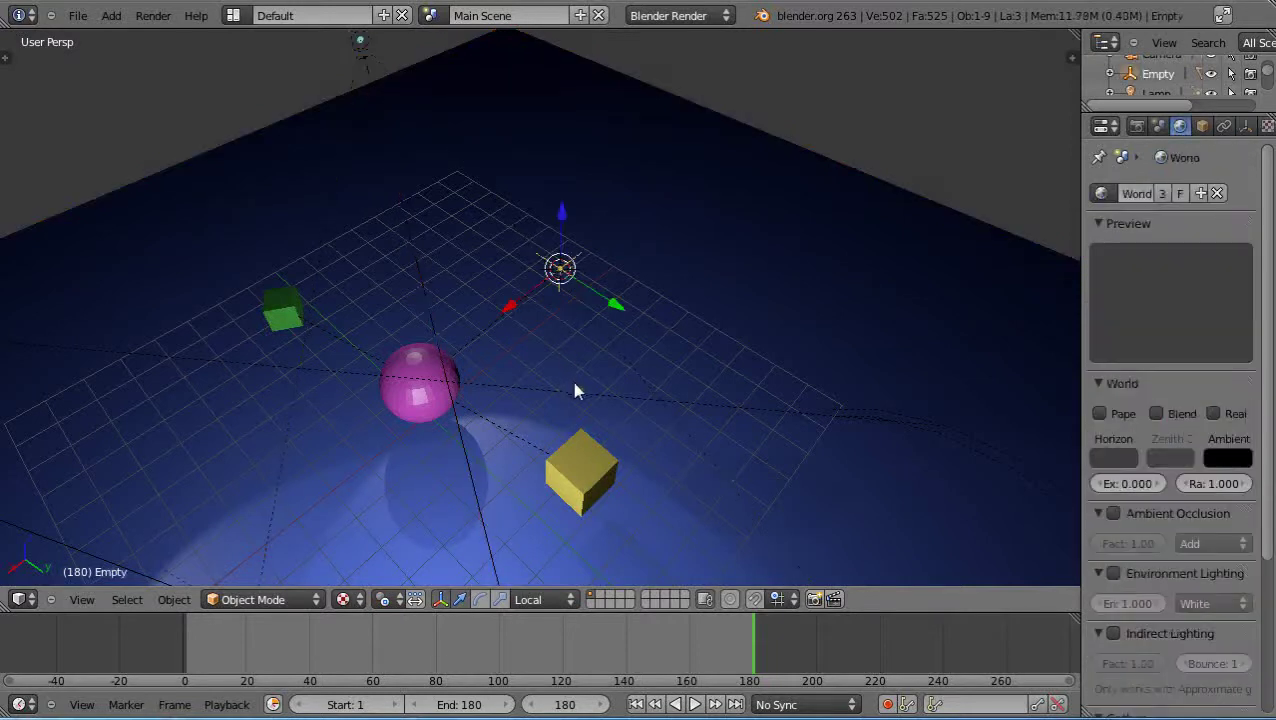
# - Insert a rotation keyframe on the Empty at frame 1
pyautogui.moveTo(575, 390); pyautogui.dragTo(393, 493, button='middle')
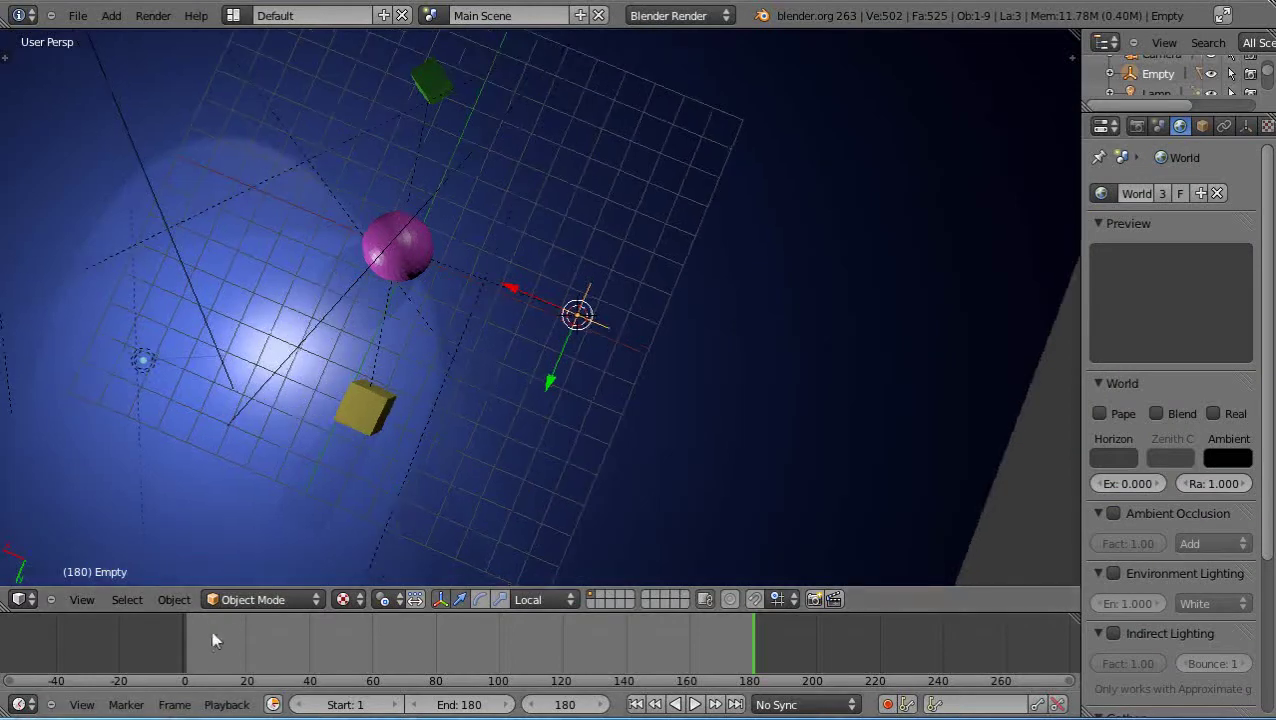
pyautogui.click(186, 645)
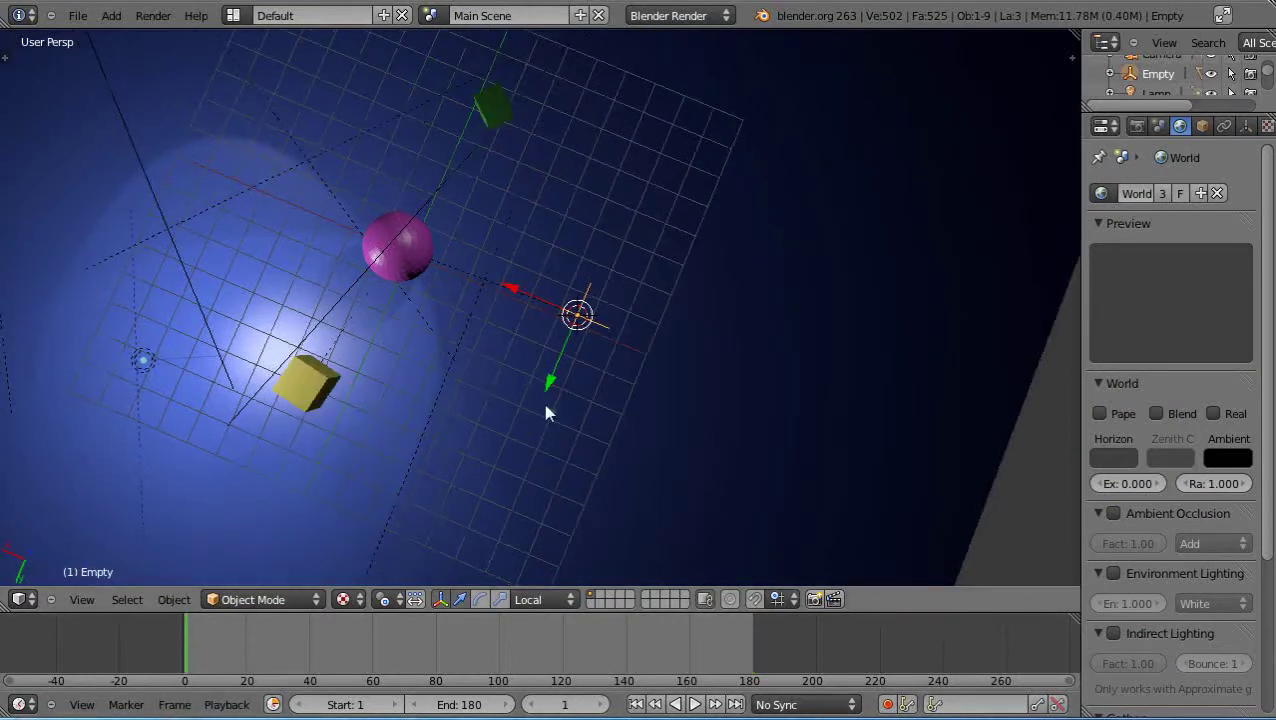
pyautogui.press('i')
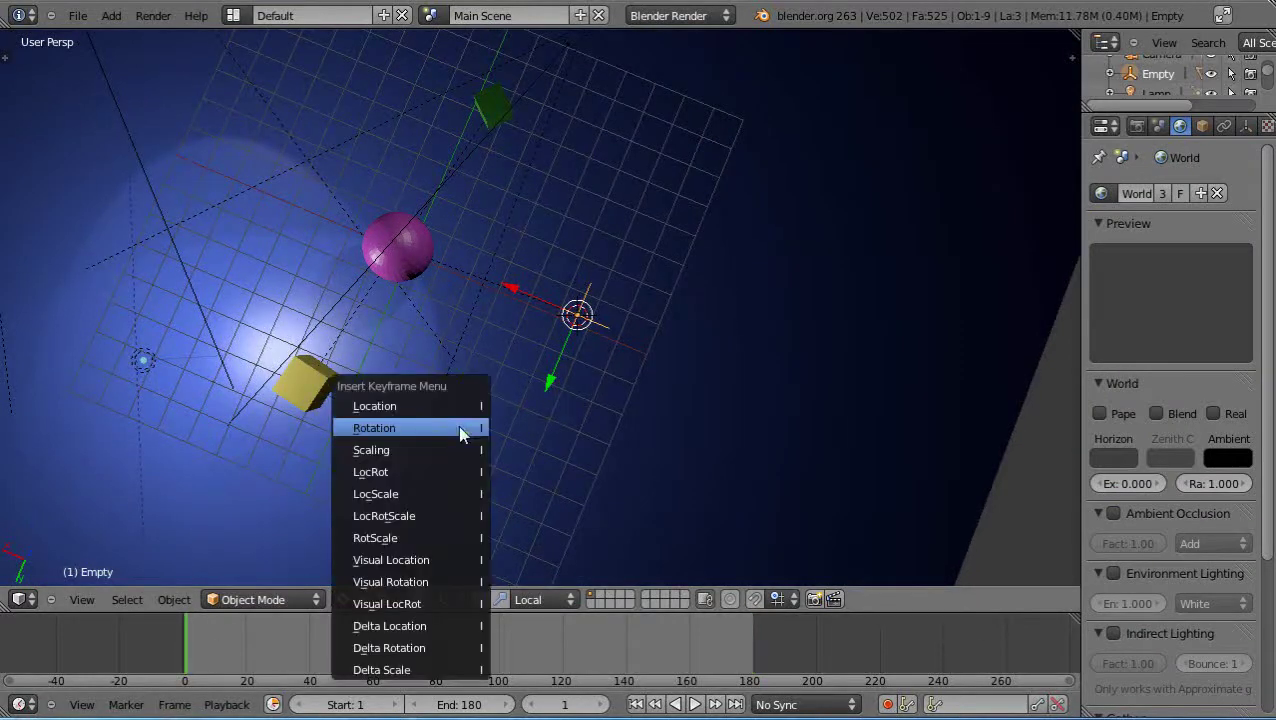
pyautogui.click(415, 428)
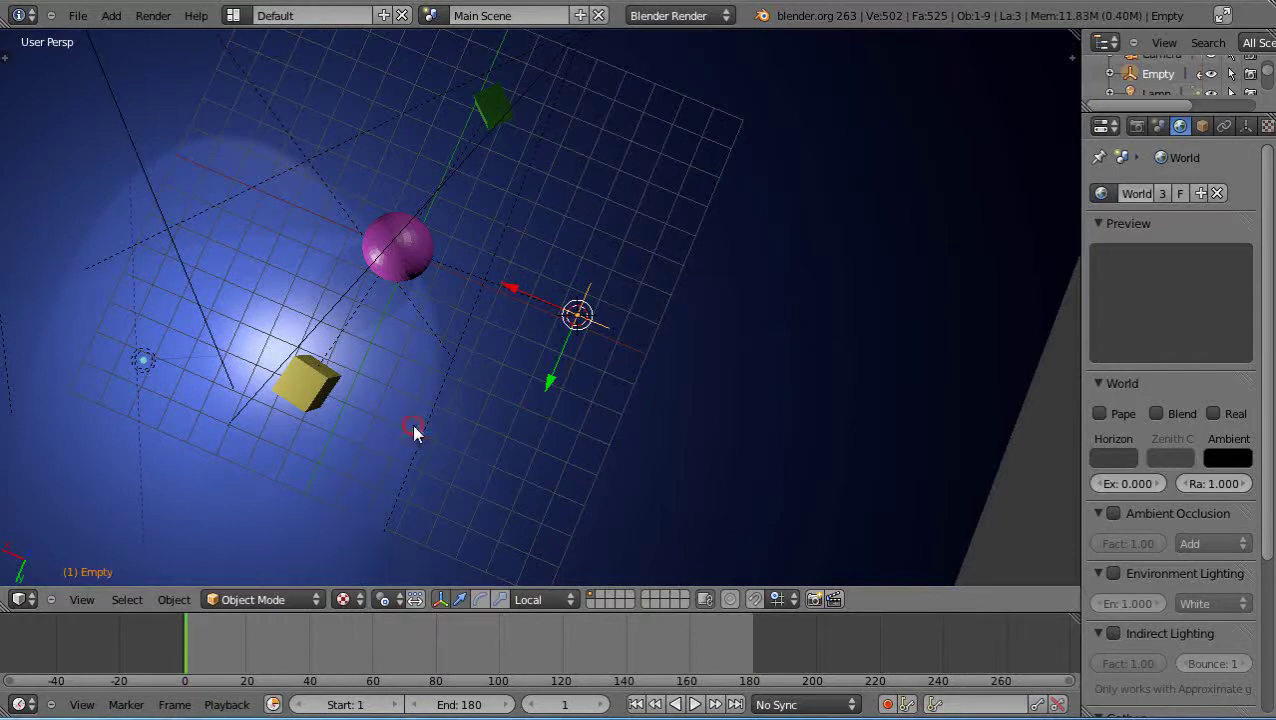
# - At frame 180, rotate the Empty around the global Z axis and keyframe its rotation
pyautogui.click(754, 655)
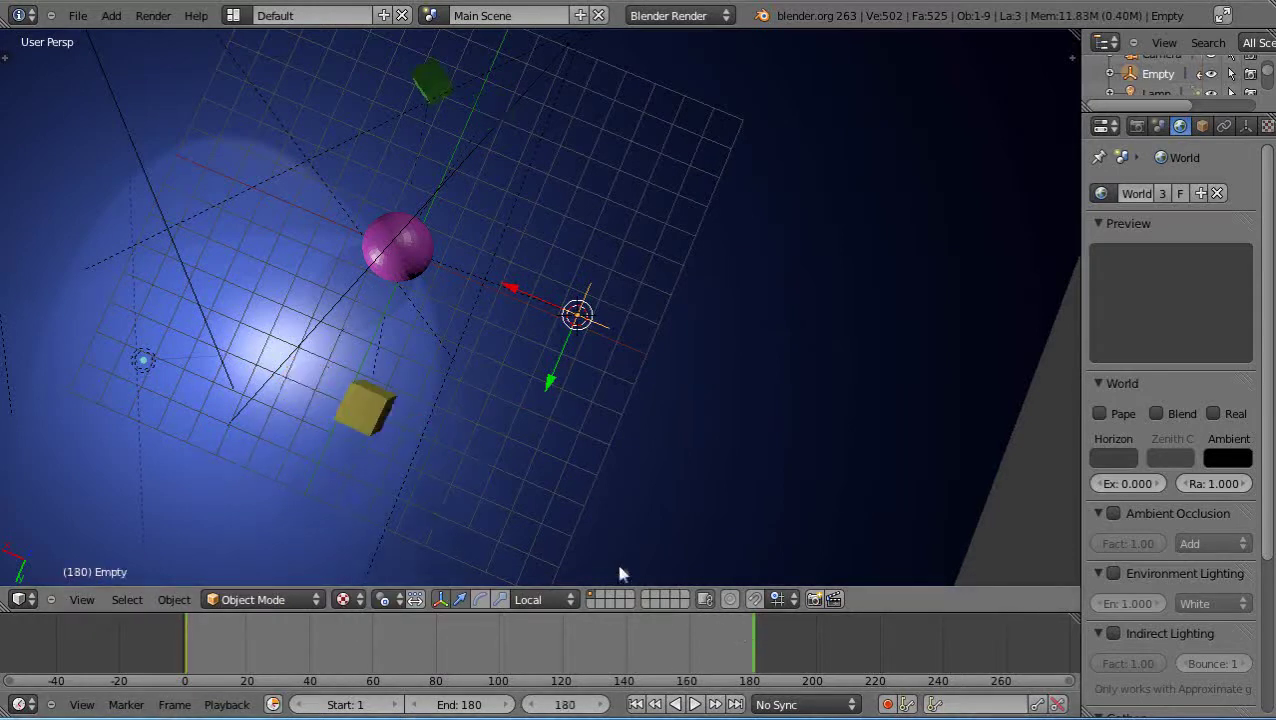
pyautogui.scroll(-4, 612, 477)
pyautogui.scroll(2, 612, 470)
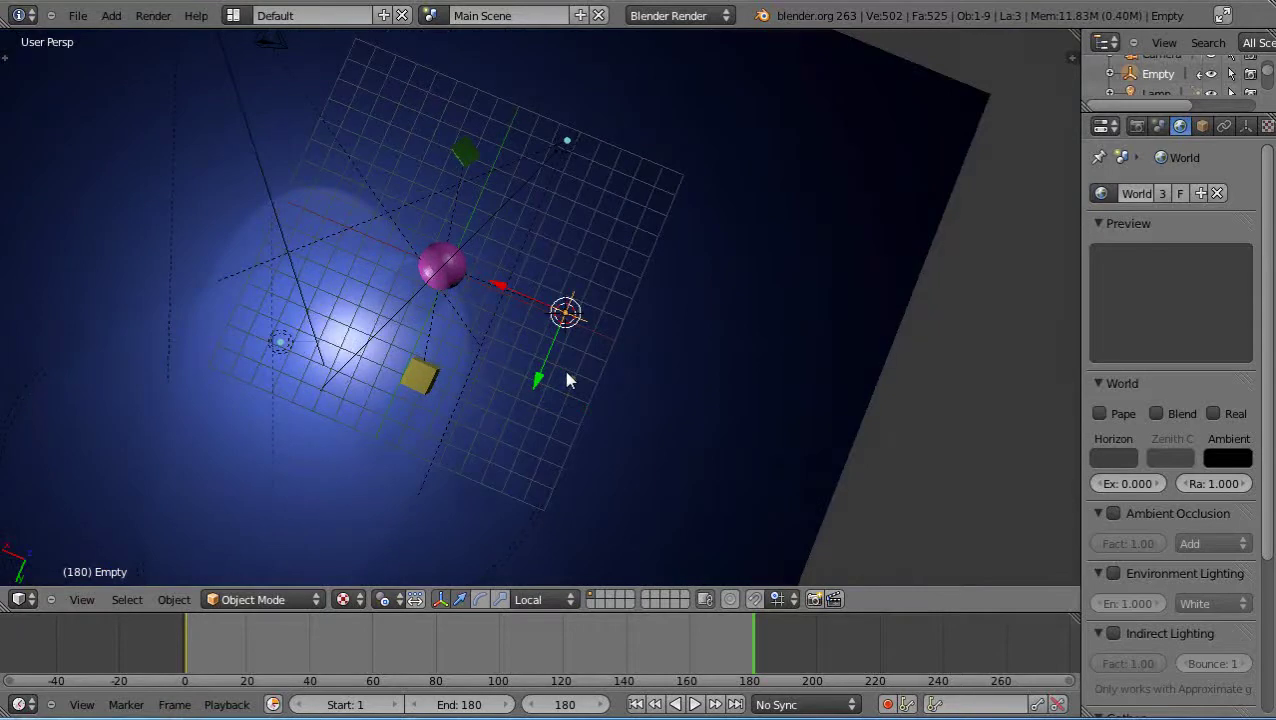
pyautogui.press('r')
pyautogui.press('z')
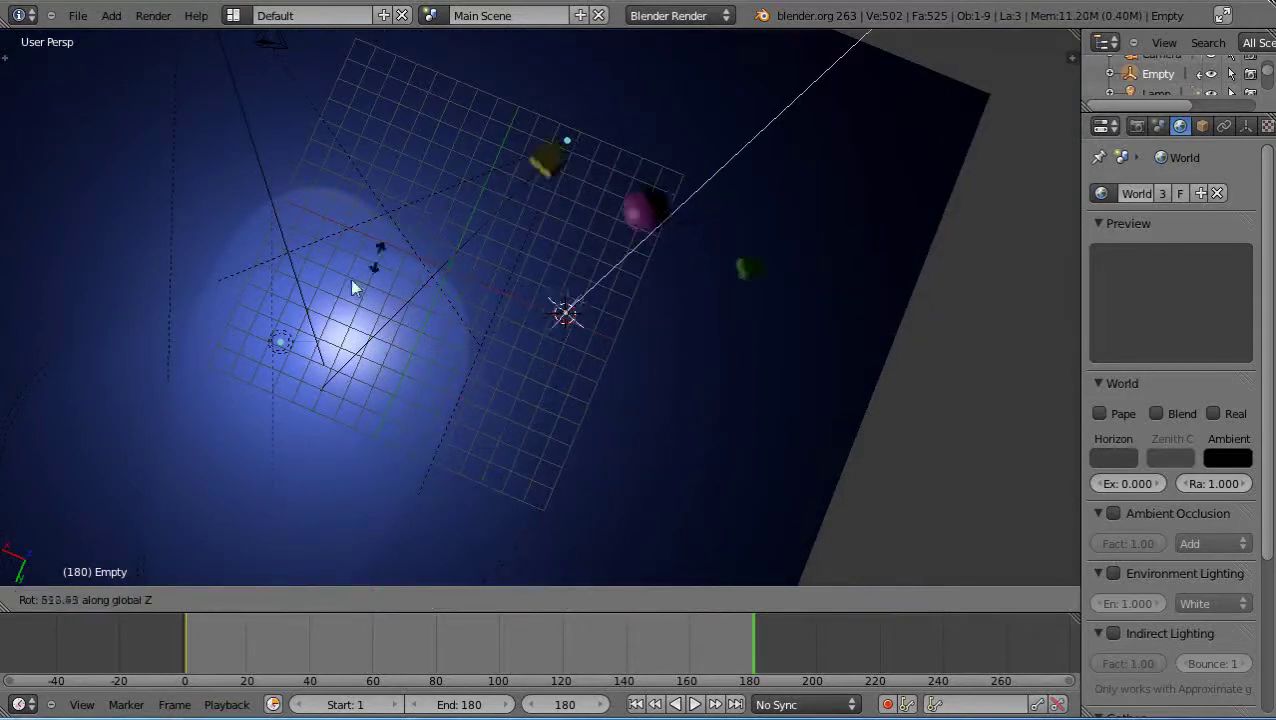
pyautogui.click(591, 473)
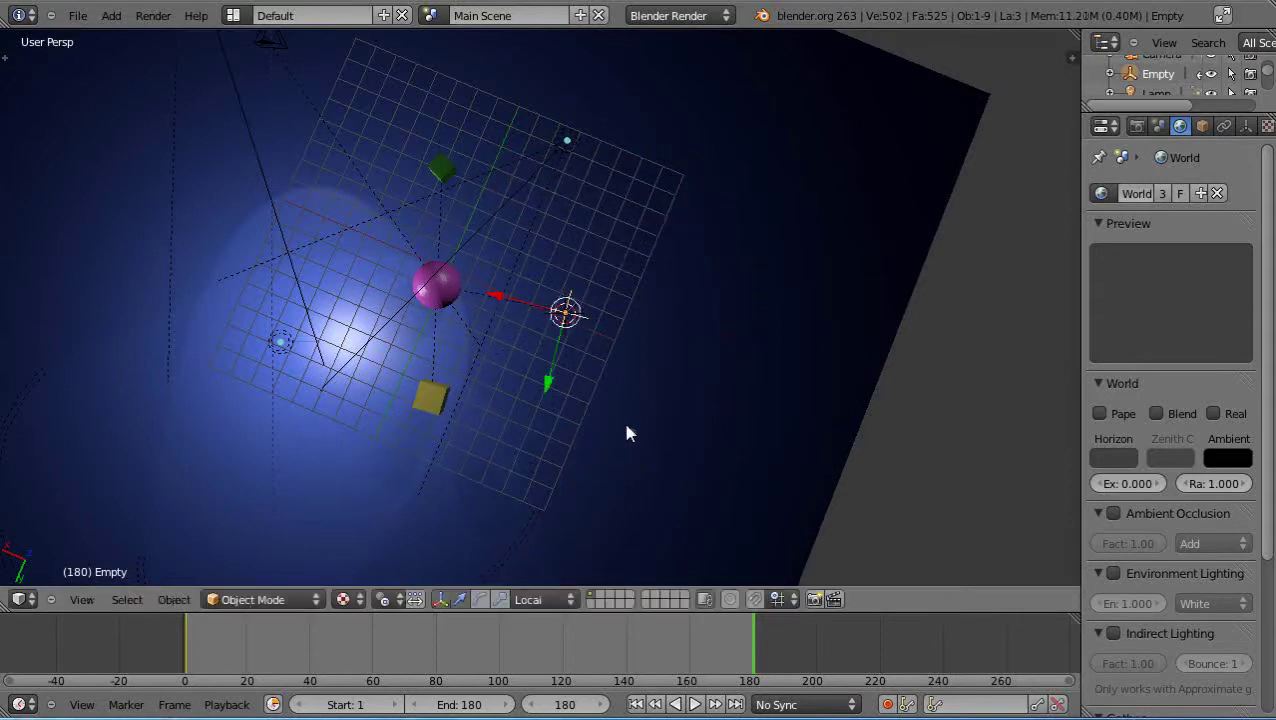
pyautogui.press('i')
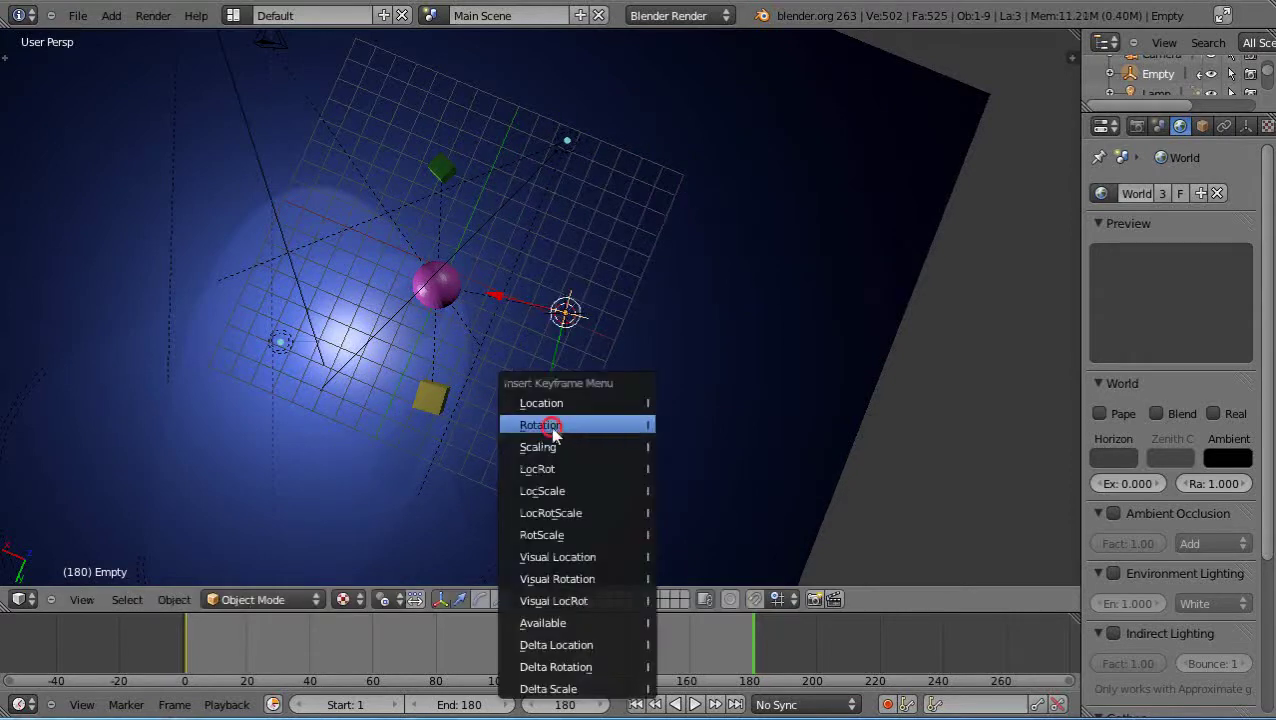
pyautogui.click(547, 424)
pyautogui.moveTo(503, 492); pyautogui.dragTo(590, 416, button='middle')
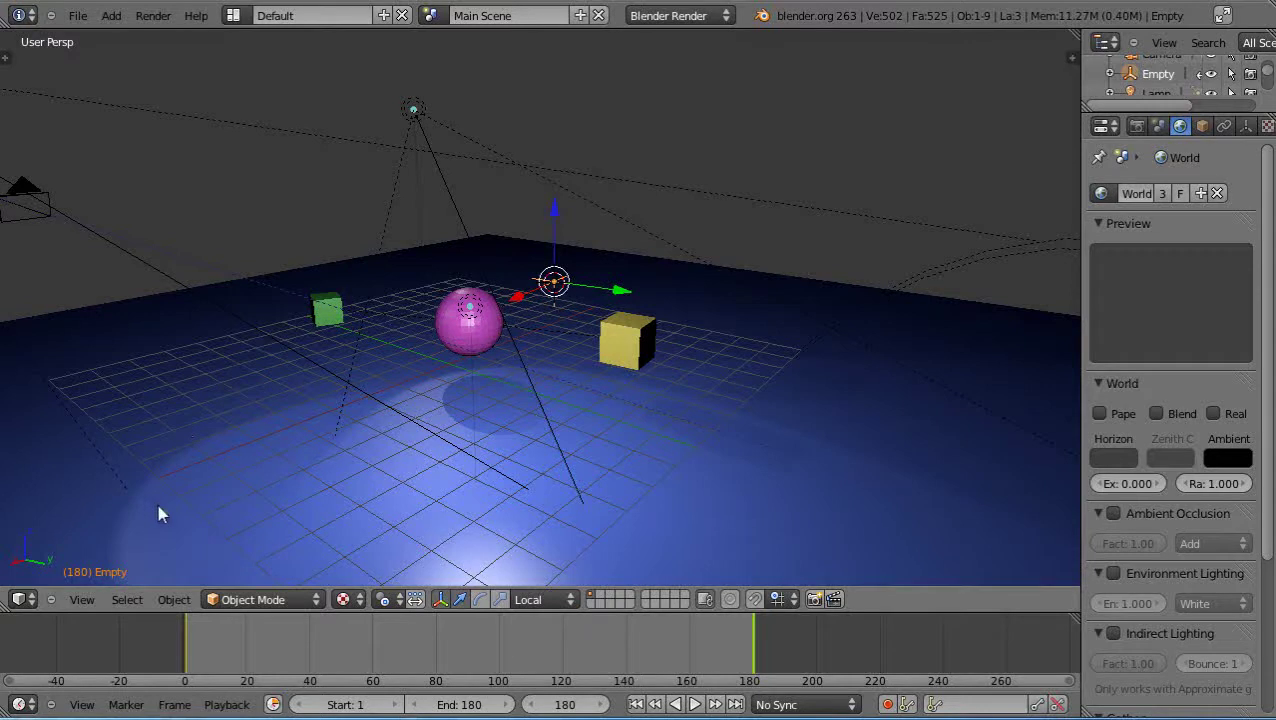
# - Play back the animation with Alt+A to watch the group rotate
pyautogui.hotkey('alt', 'a')
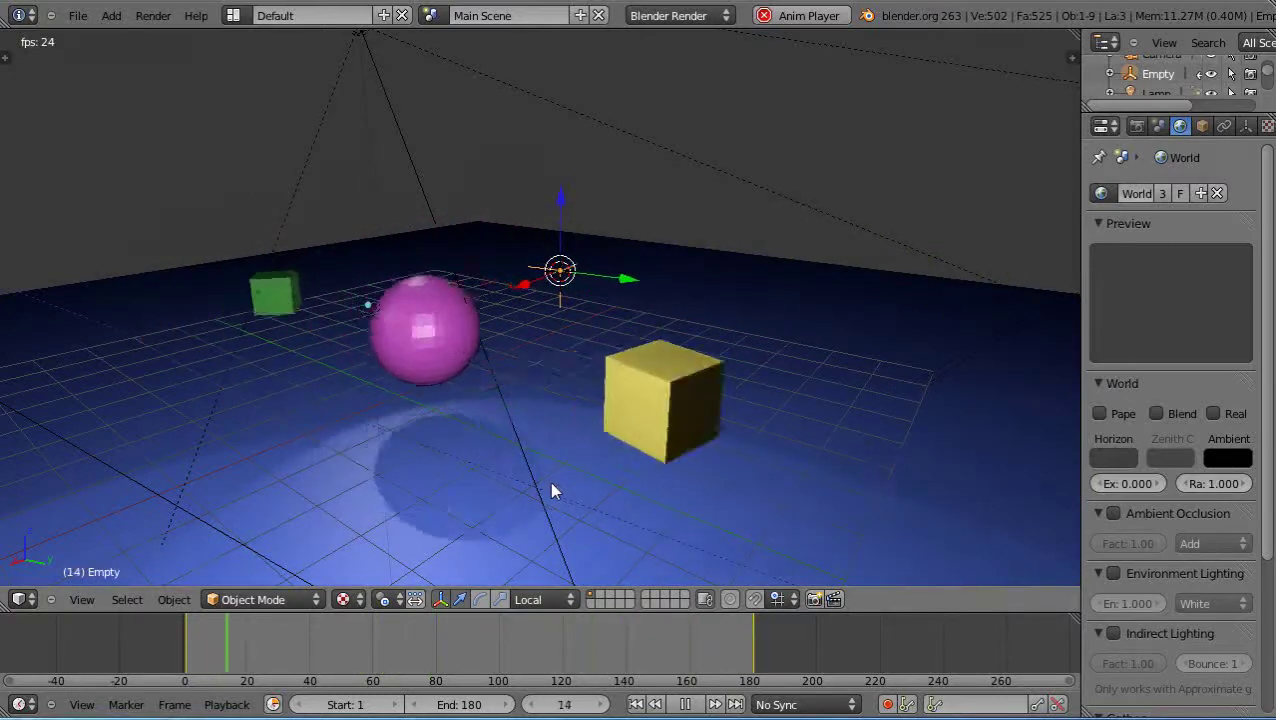
# - Stop playback at frame 180 and set the pivot point back to Median Point
pyautogui.press('Escape')
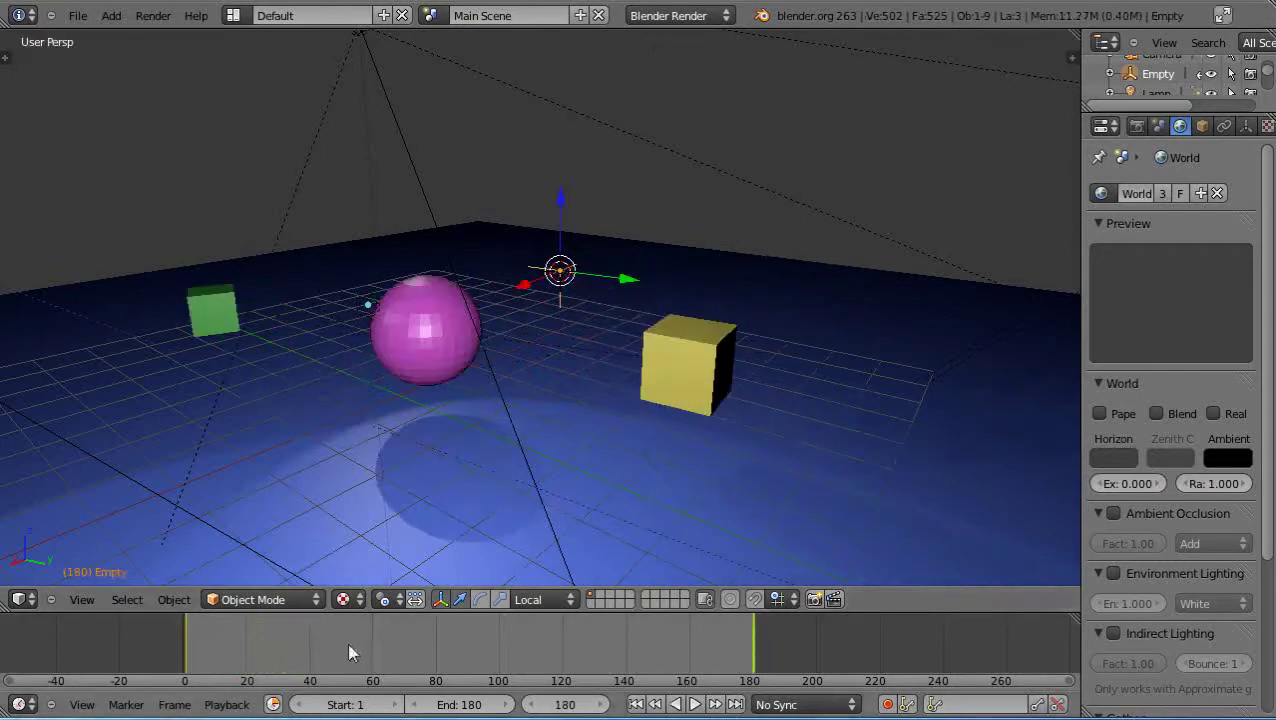
pyautogui.click(382, 602)
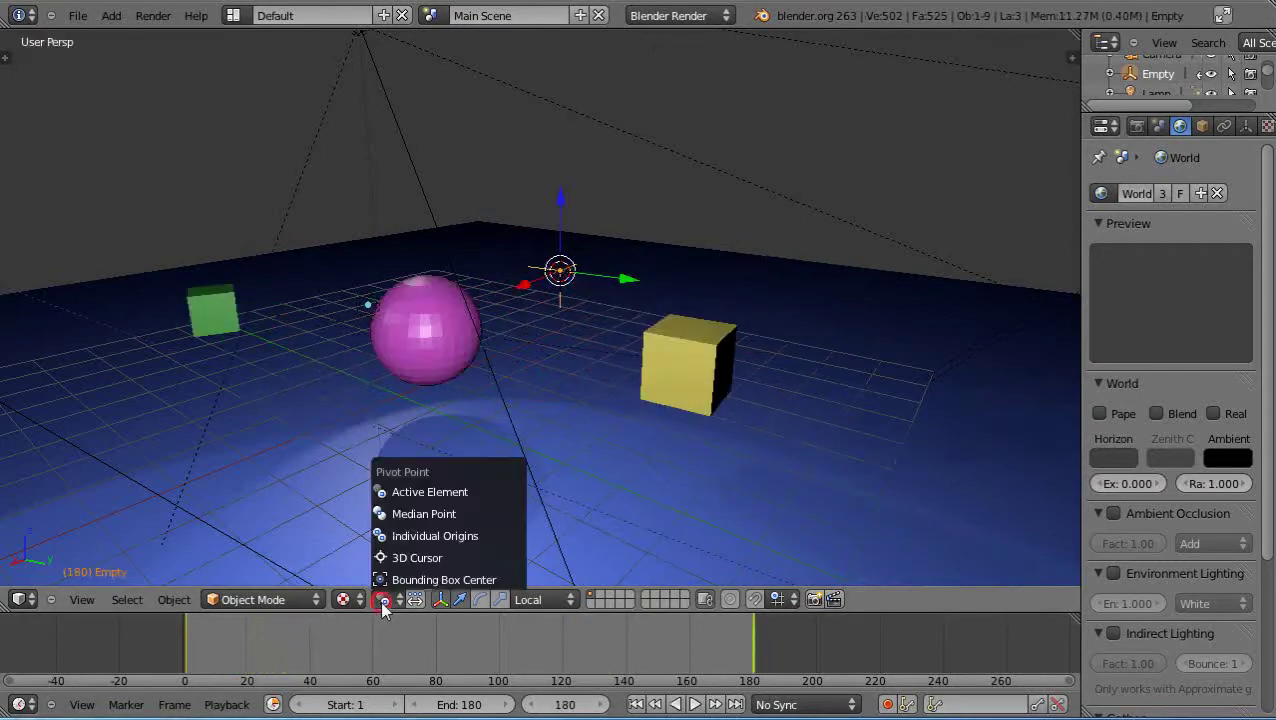
pyautogui.click(406, 514)
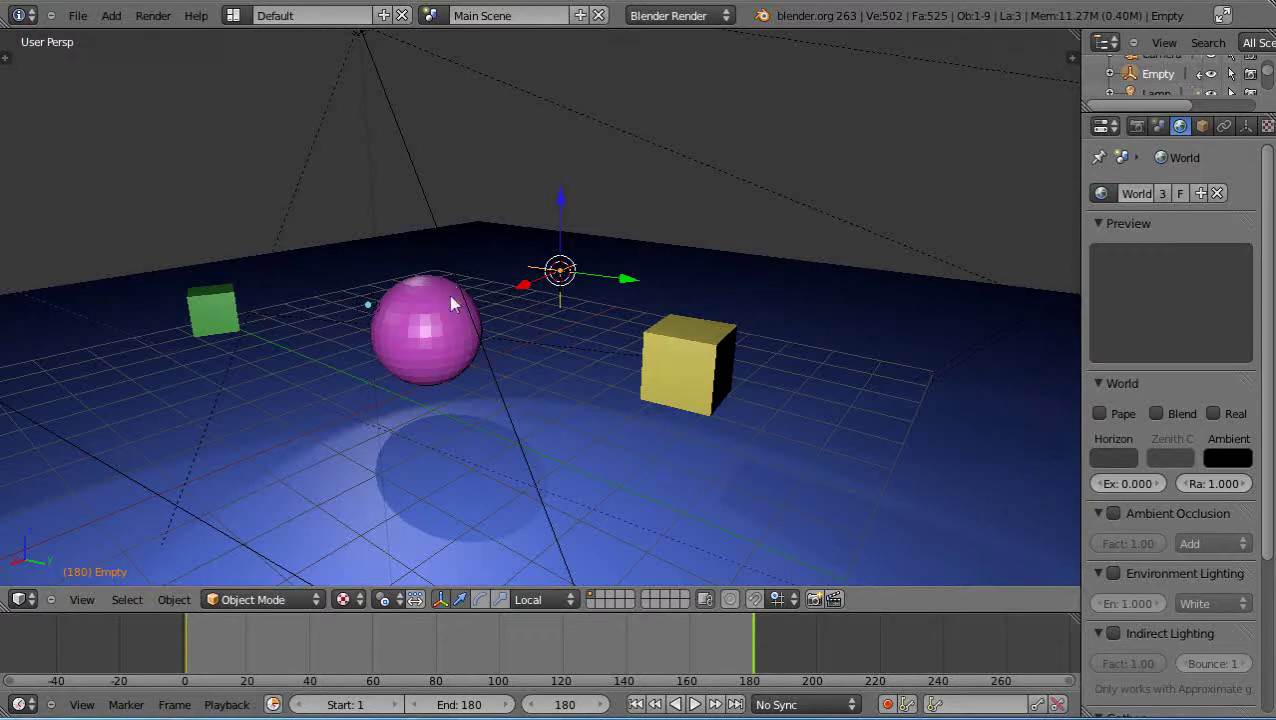
# - Orbit and zoom to a low, near-horizontal view of the sphere and cubes
pyautogui.moveTo(433, 470); pyautogui.dragTo(463, 507, button='middle')
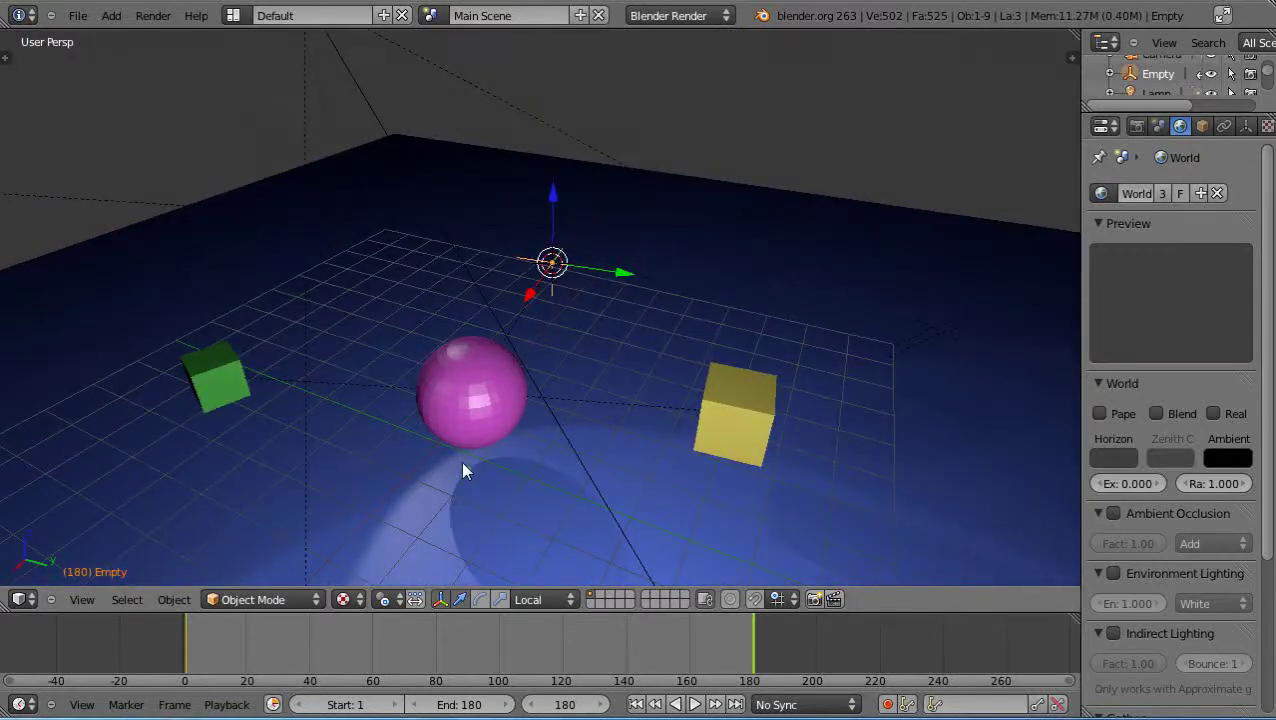
pyautogui.scroll(-1, 463, 470)
pyautogui.scroll(2, 452, 490)
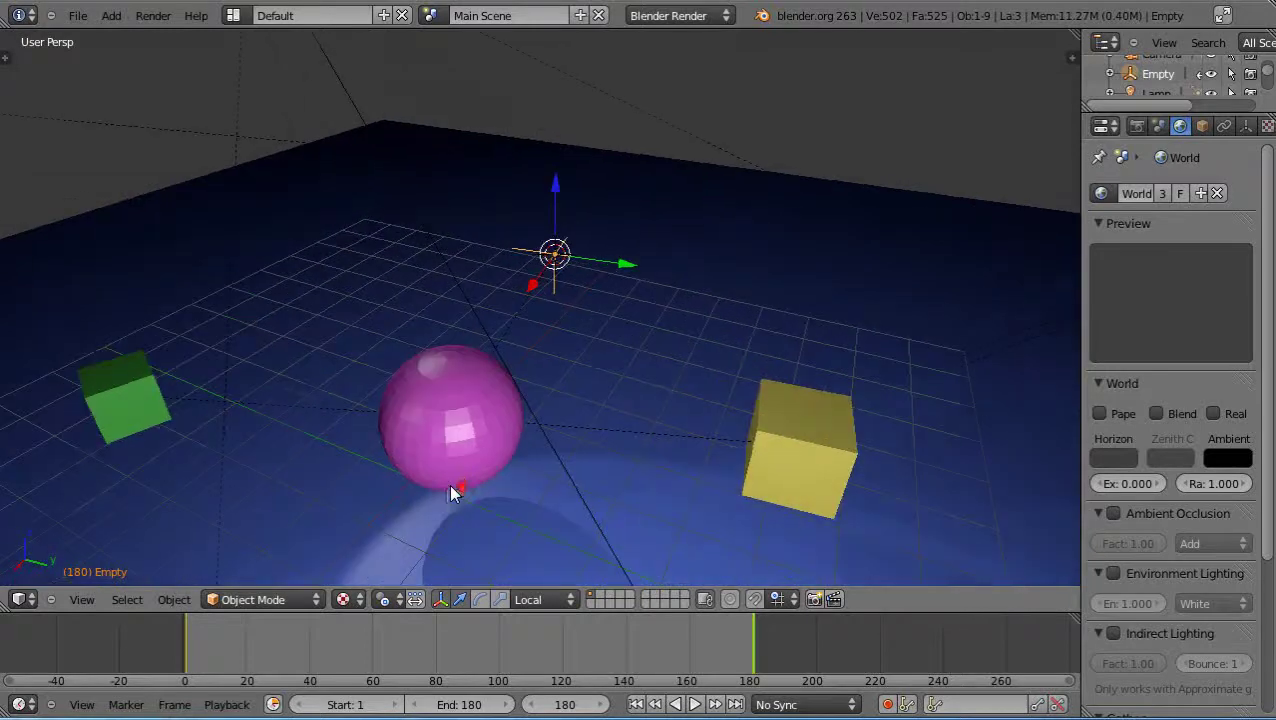
pyautogui.moveTo(447, 492); pyautogui.dragTo(317, 468, button='middle')
pyautogui.scroll(-2, 470, 478)
pyautogui.scroll(2, 303, 482)
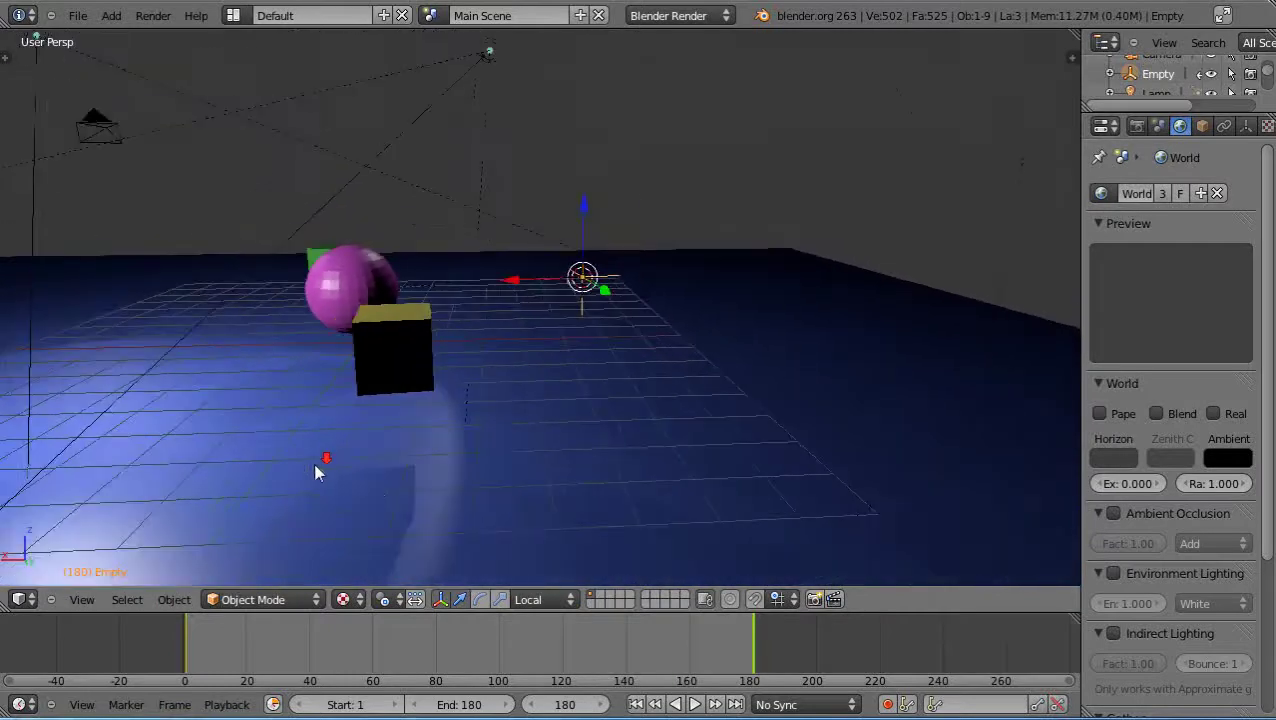